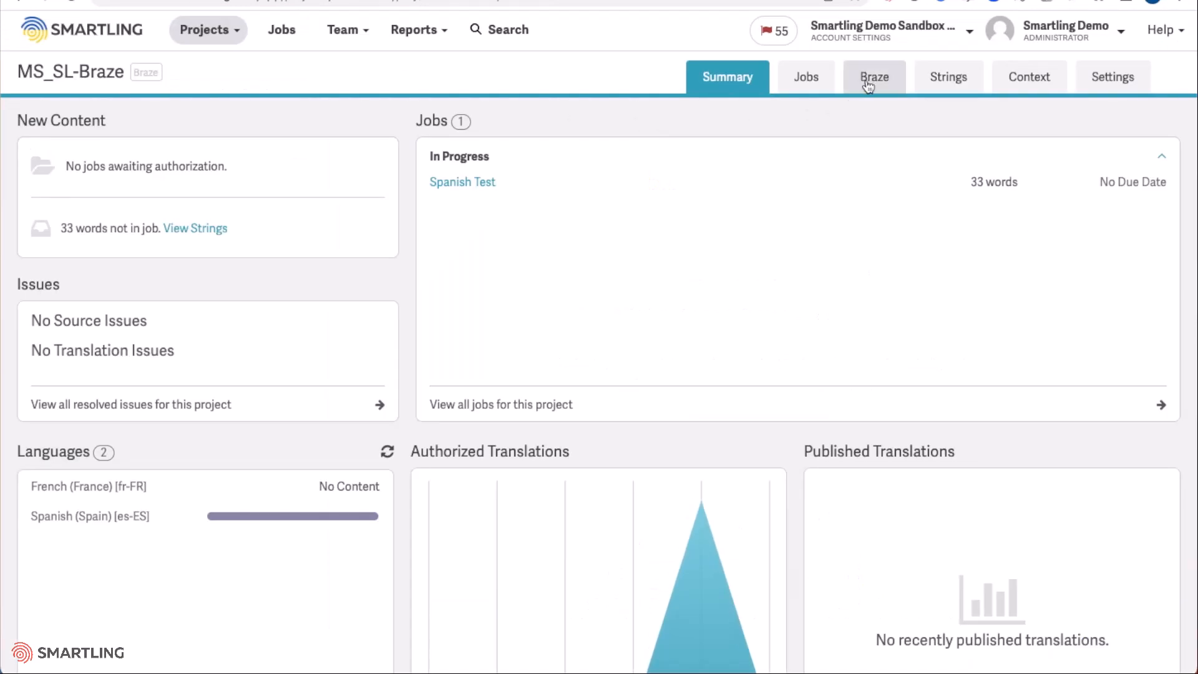
Open the project's Braze content and view the Content Block assets, ending on the Email template content type.
{"action": "left_click", "coordinate": [868, 81]}
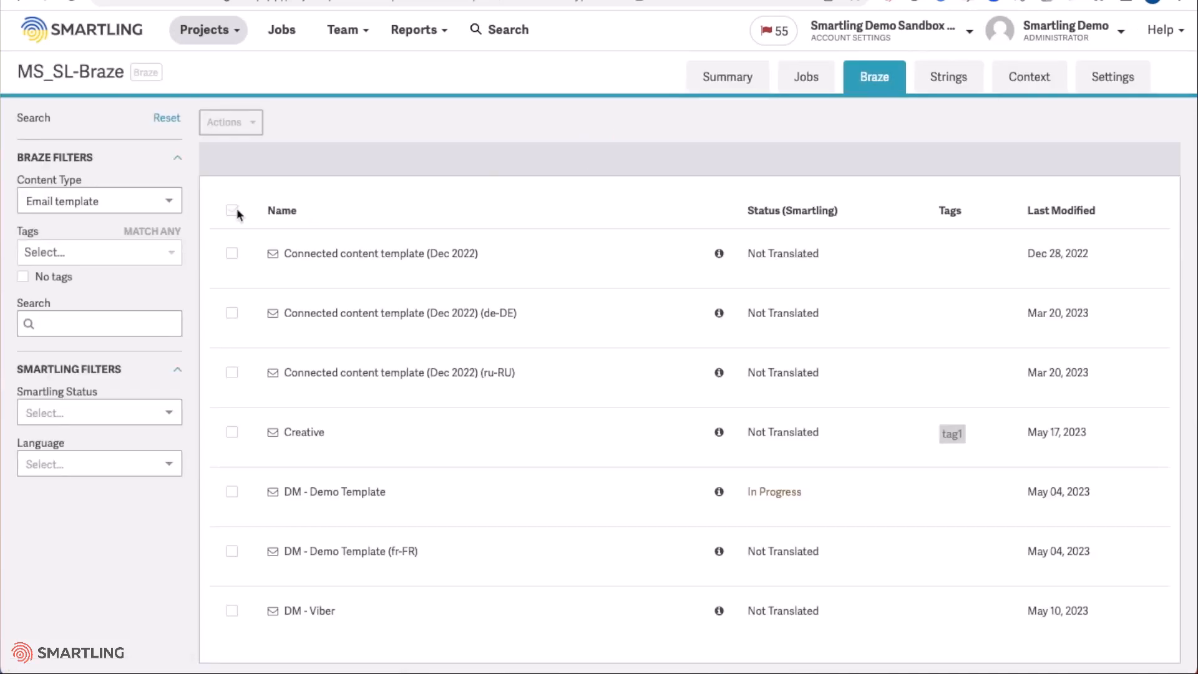
{"action": "left_click", "coordinate": [168, 203]}
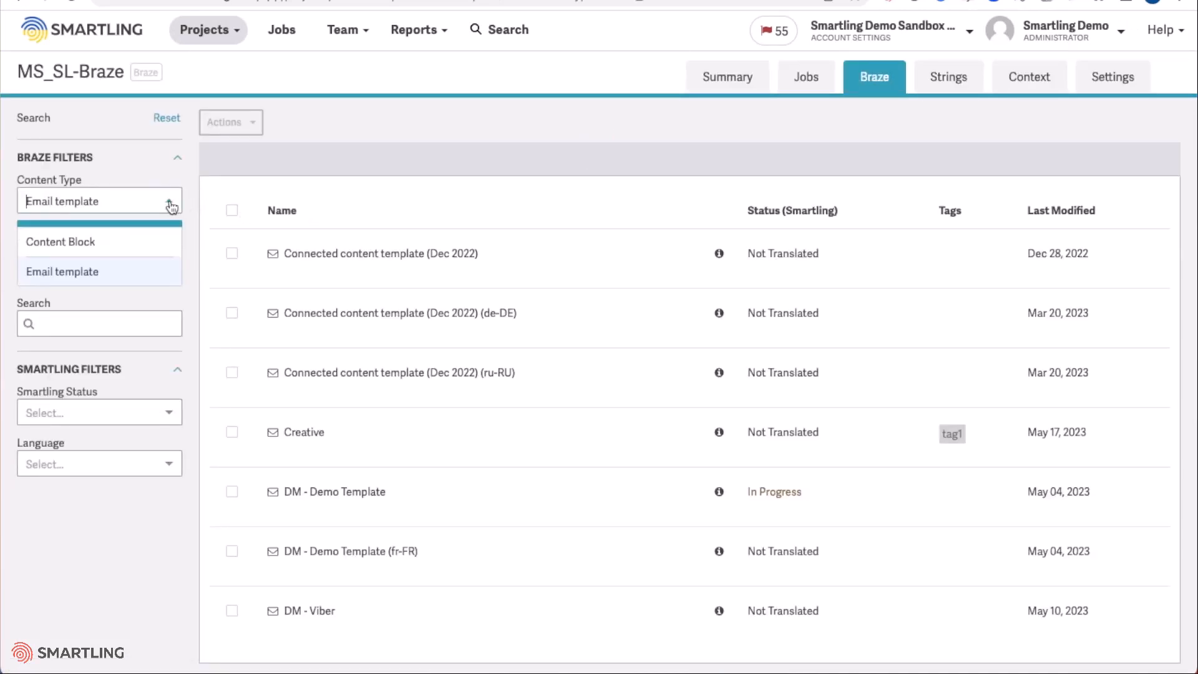
{"action": "left_click", "coordinate": [131, 245]}
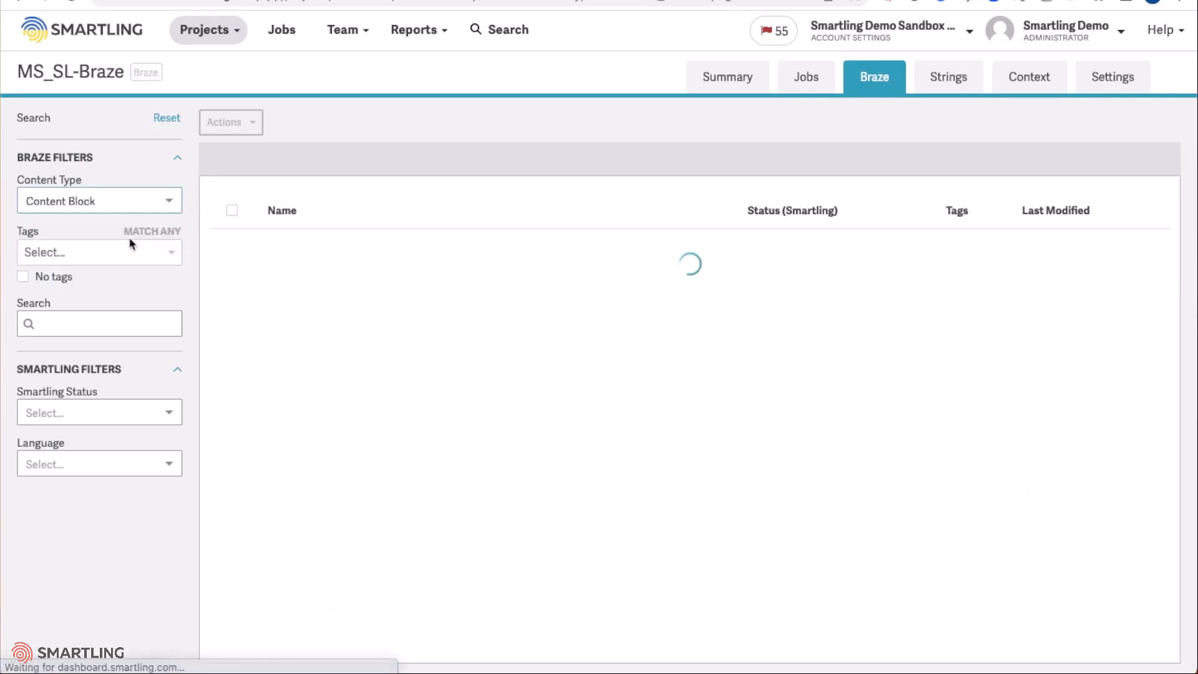
{"action": "left_click", "coordinate": [174, 201]}
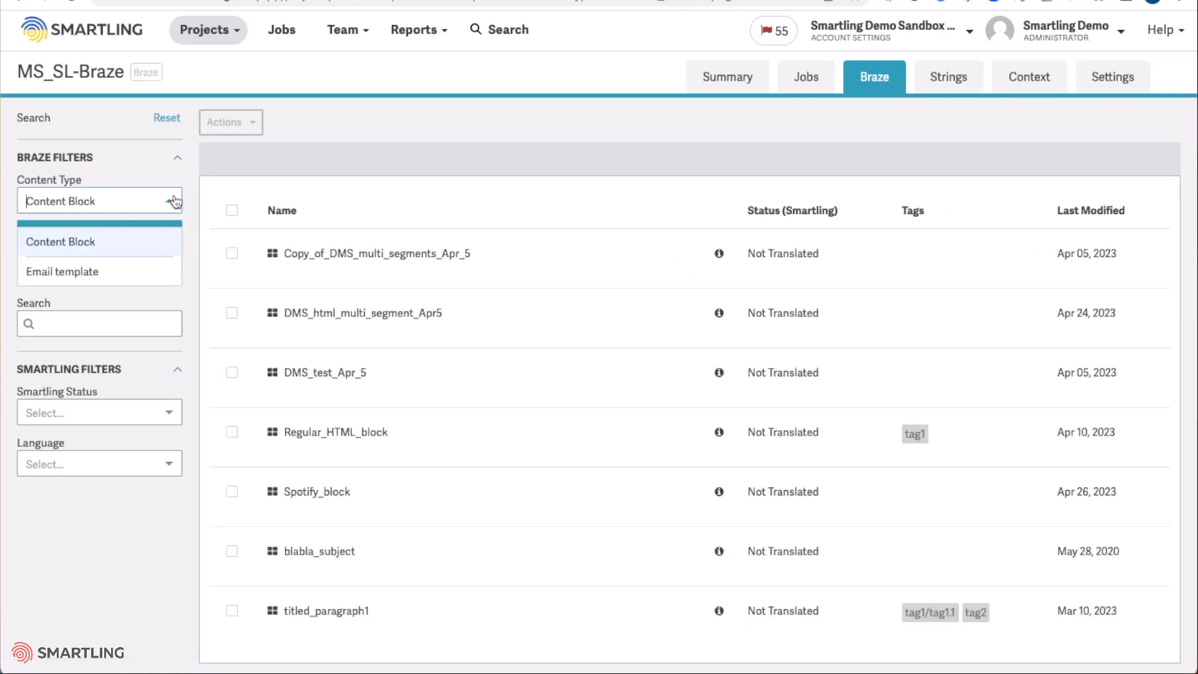
{"action": "left_click", "coordinate": [109, 272]}
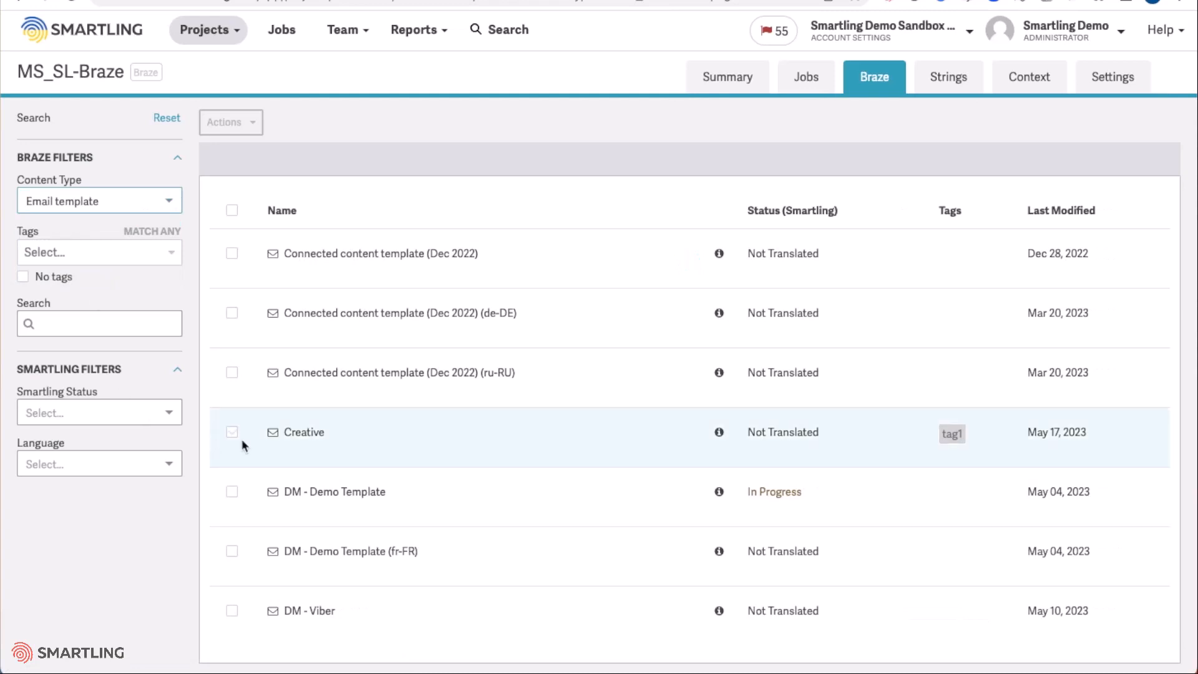
Select only the Creative email template and start a translation request for it.
{"action": "left_click", "coordinate": [233, 434]}
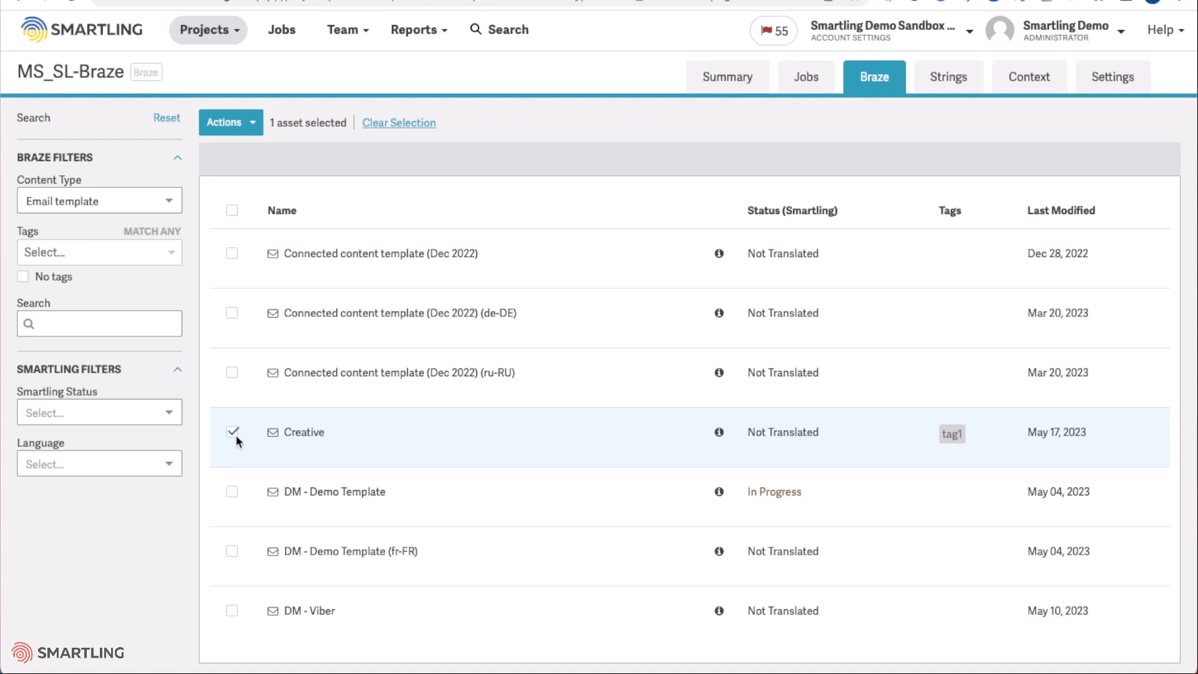
{"action": "left_click", "coordinate": [227, 491]}
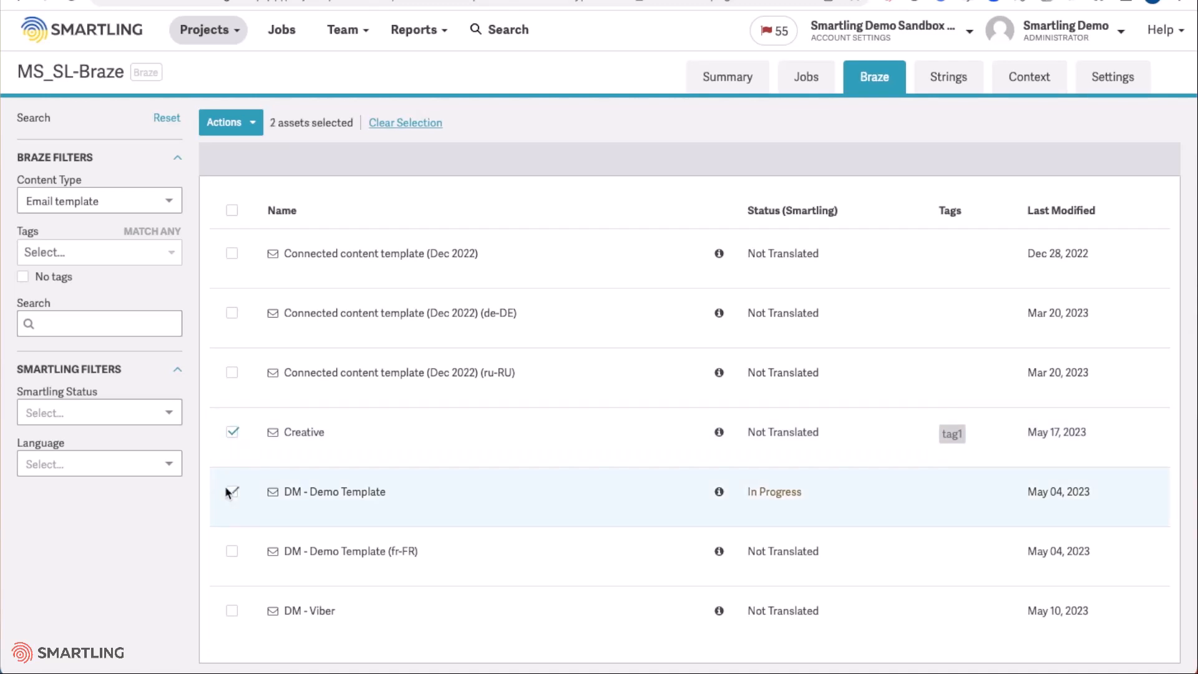
{"action": "left_click", "coordinate": [227, 492]}
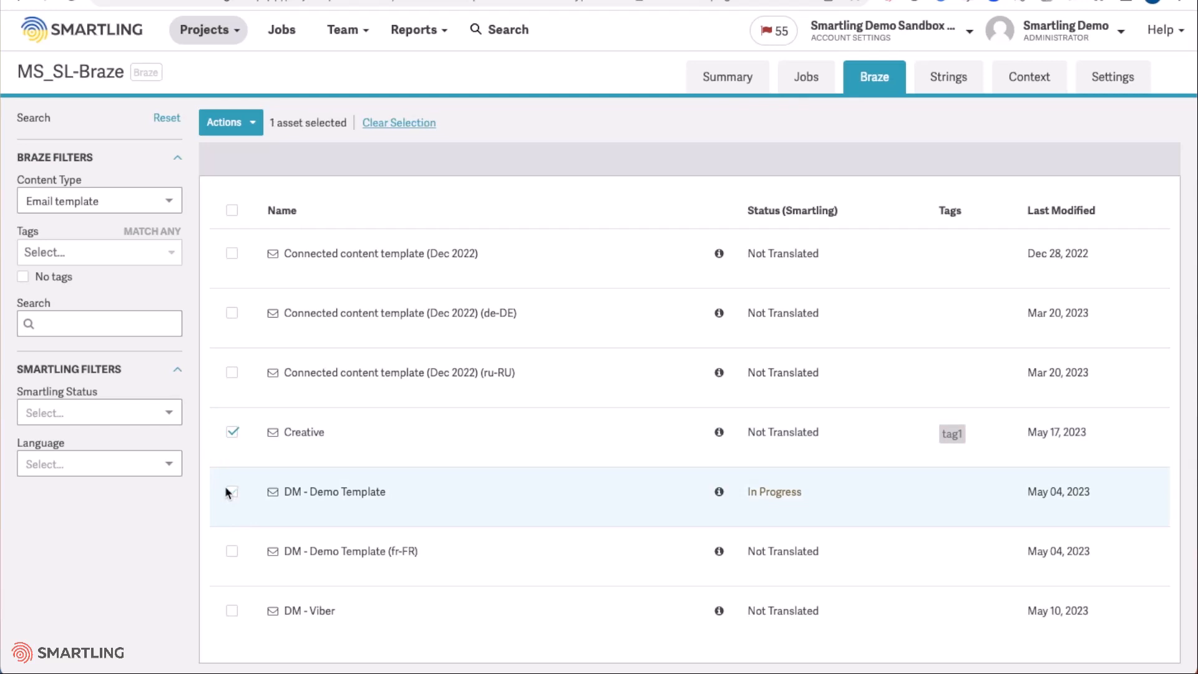
{"action": "left_click", "coordinate": [255, 123]}
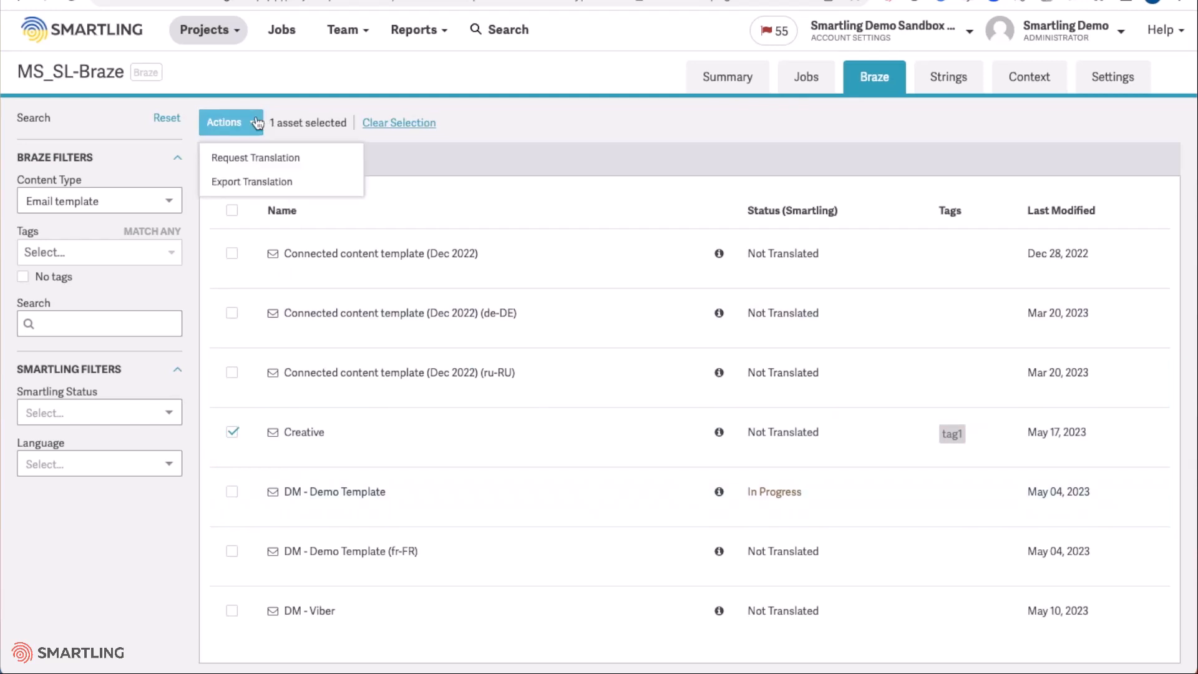
{"action": "left_click", "coordinate": [254, 163]}
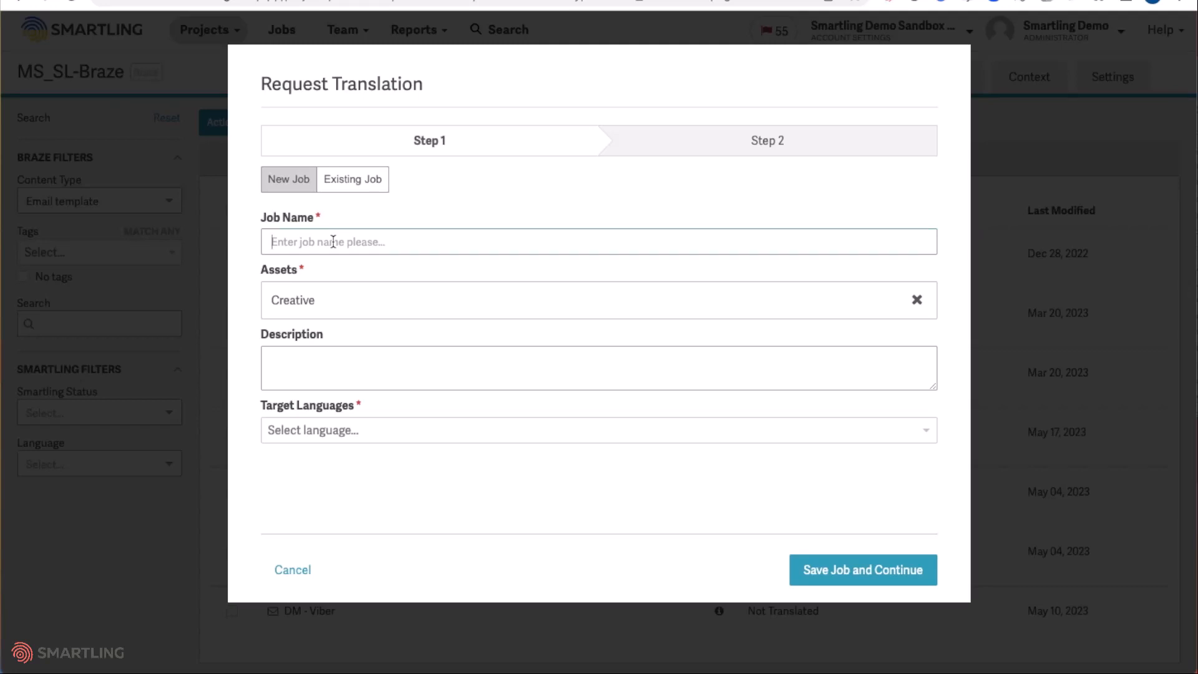
Create a new job named "Creative email" with French (France) and Spanish (Spain) as target languages, and save it to continue.
{"action": "type", "text": "Creati"}
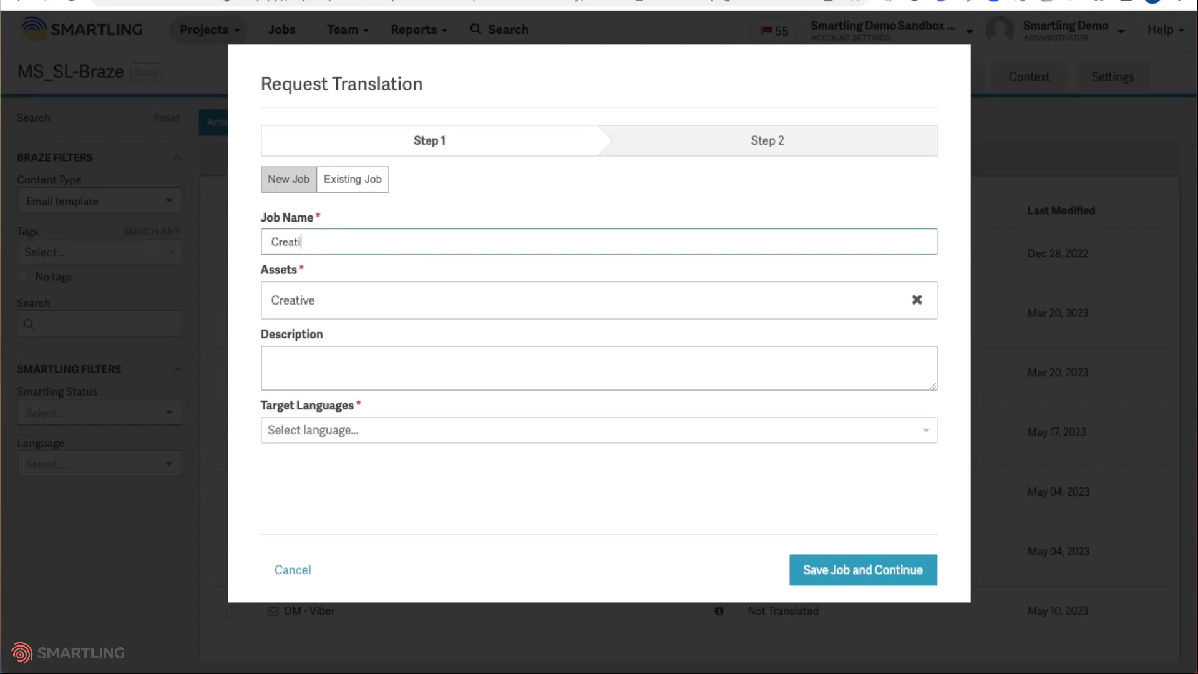
{"action": "type", "text": "ve email"}
{"action": "left_click", "coordinate": [300, 430]}
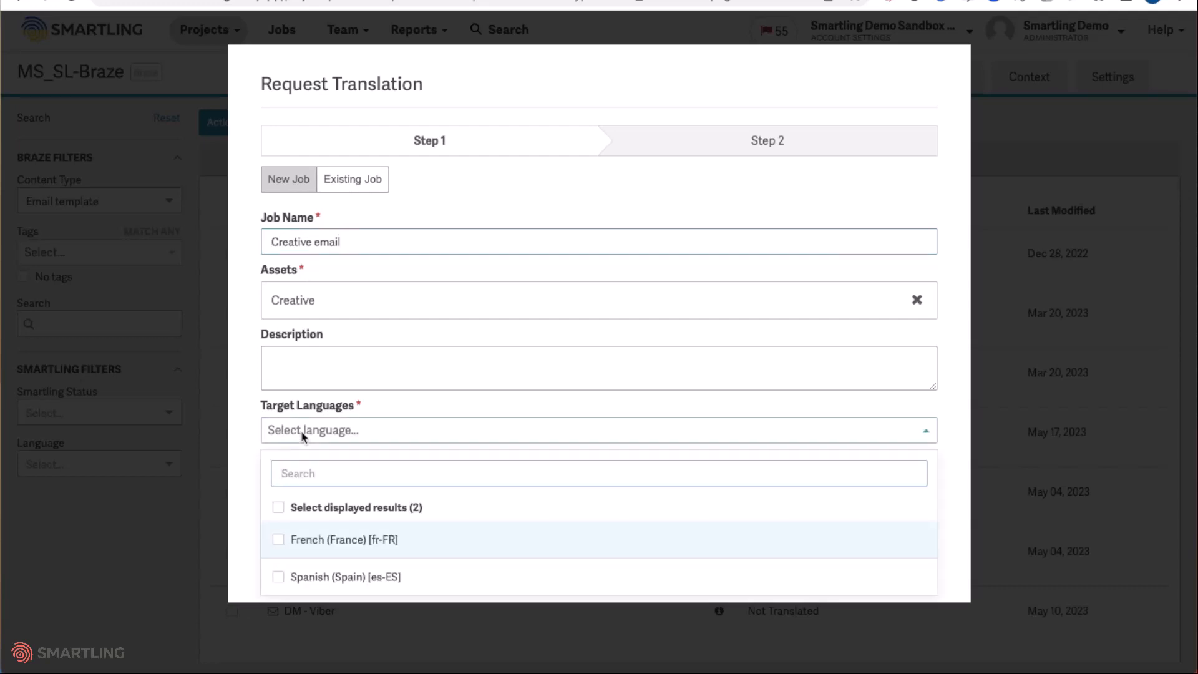
{"action": "left_click", "coordinate": [278, 540]}
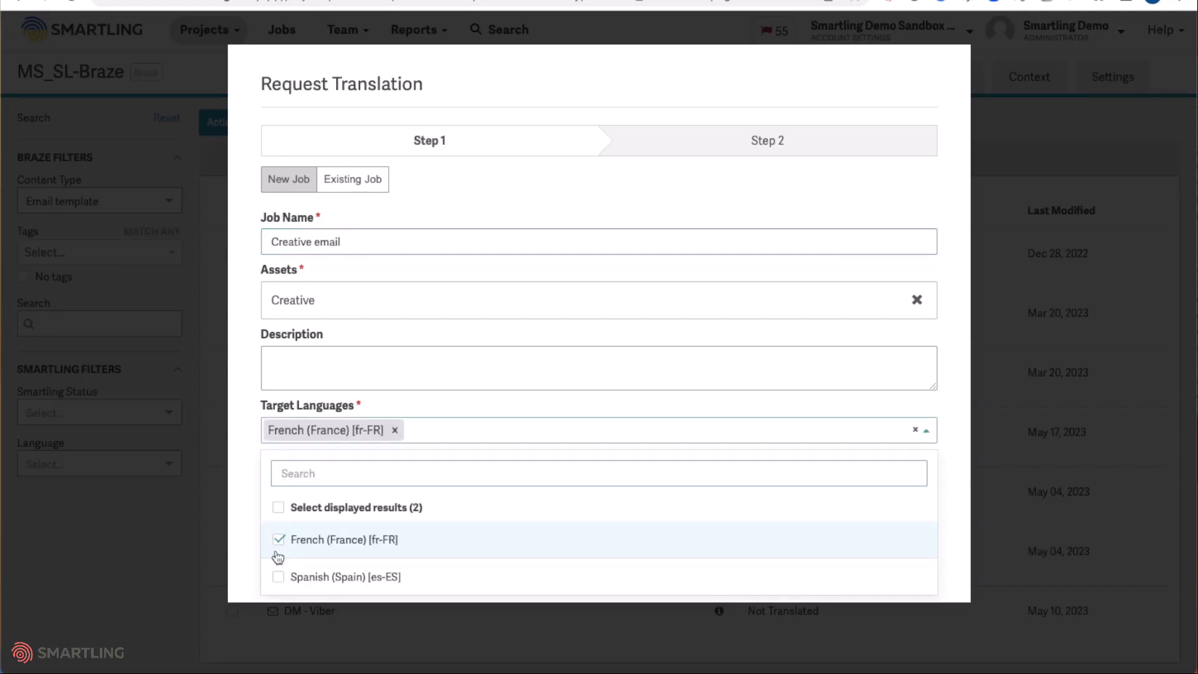
{"action": "left_click", "coordinate": [279, 576]}
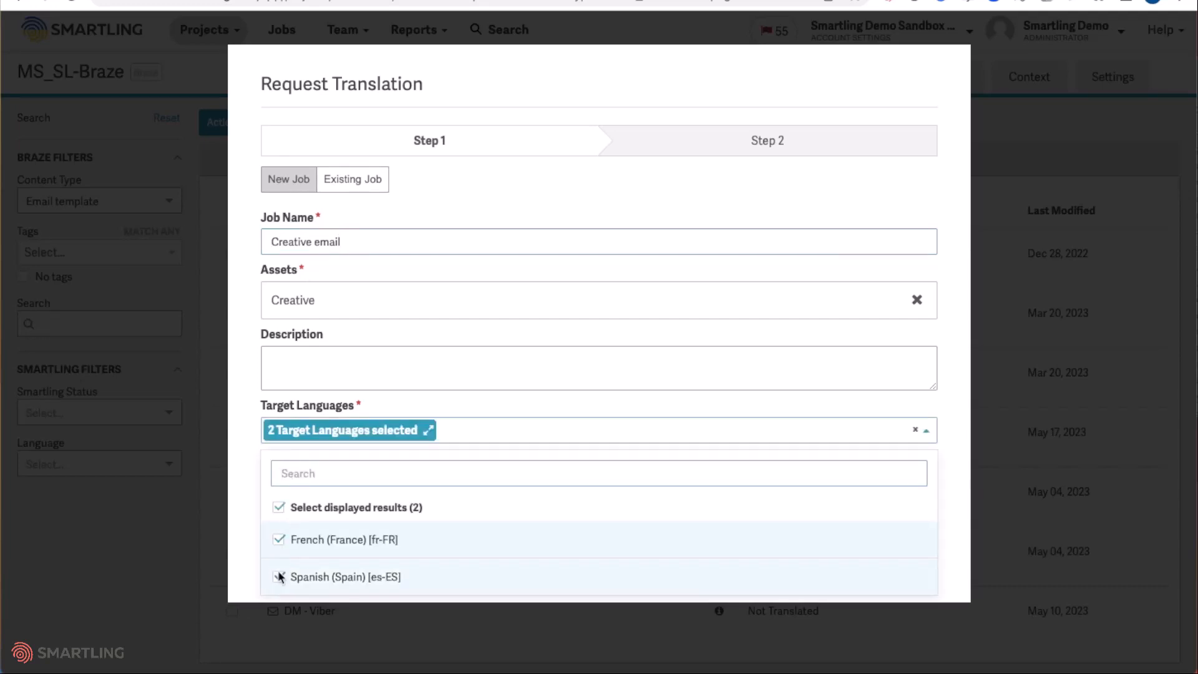
{"action": "left_click", "coordinate": [249, 463]}
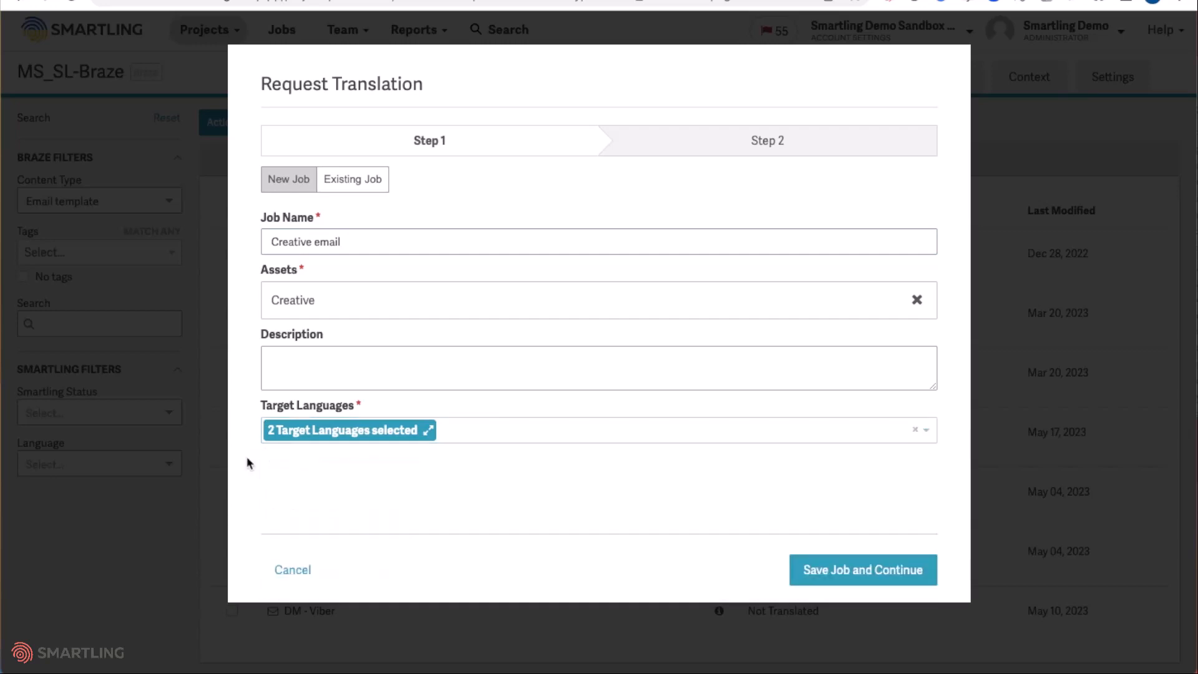
{"action": "left_click", "coordinate": [863, 571]}
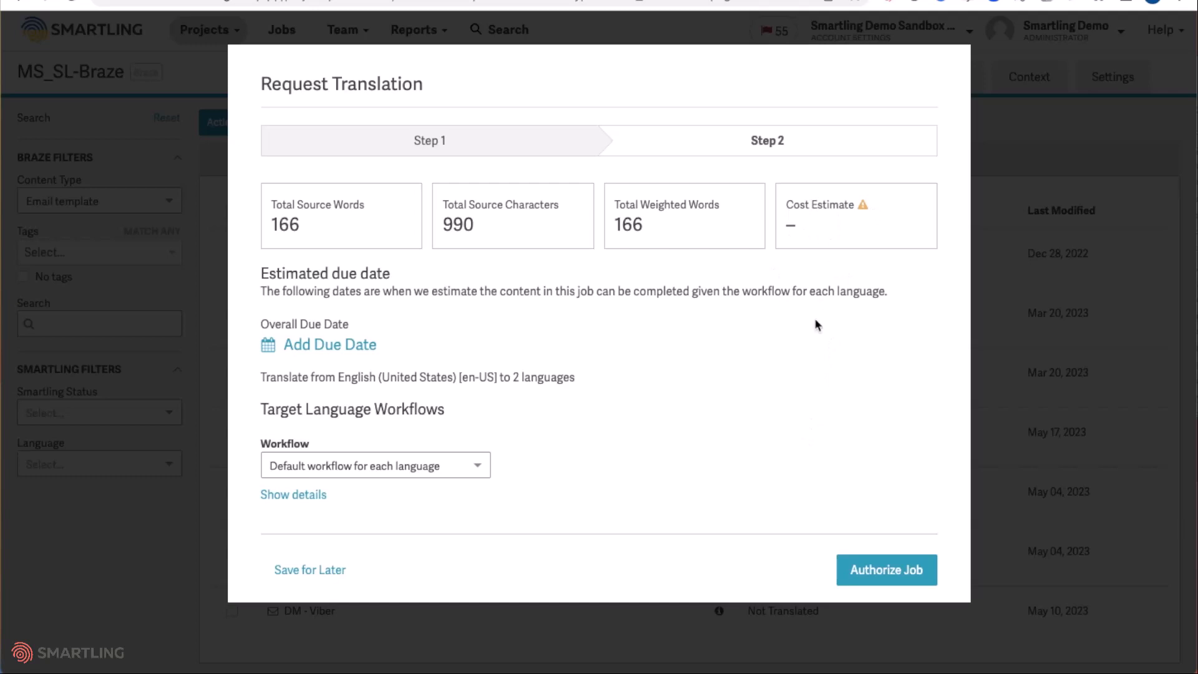
Assign the Account Workflow to the job's target languages and authorize the job, dismissing the review notice.
{"action": "left_click", "coordinate": [481, 468]}
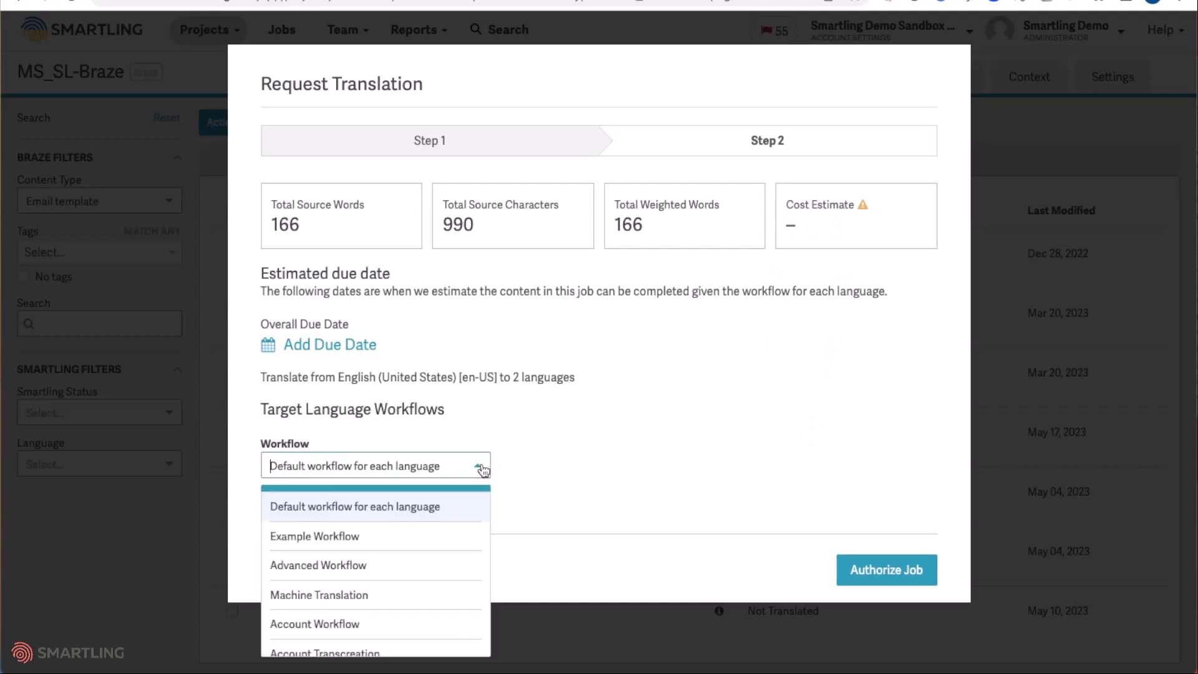
{"action": "left_click", "coordinate": [348, 621]}
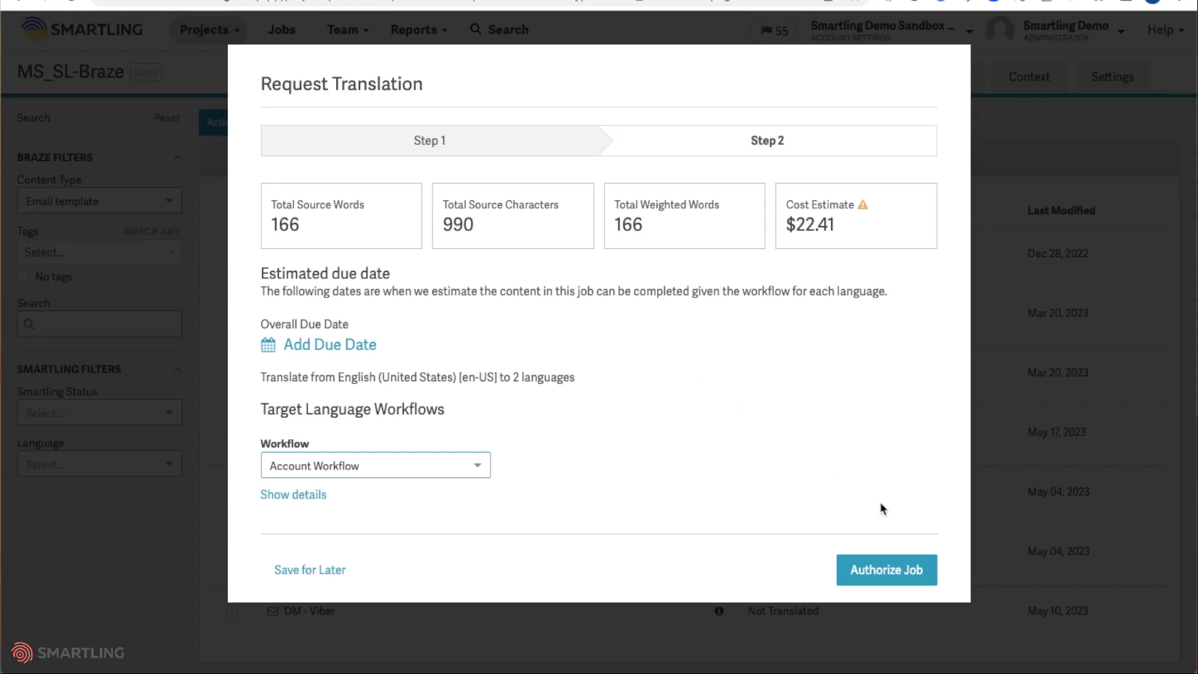
{"action": "left_click", "coordinate": [868, 579]}
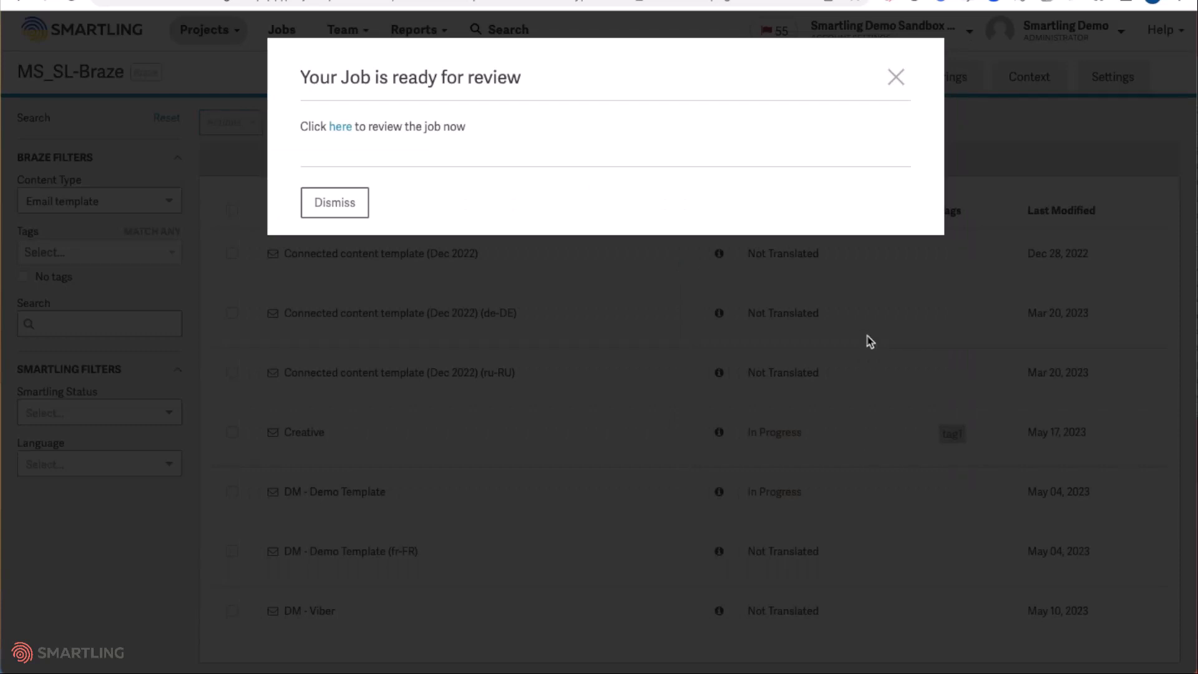
{"action": "left_click", "coordinate": [897, 79]}
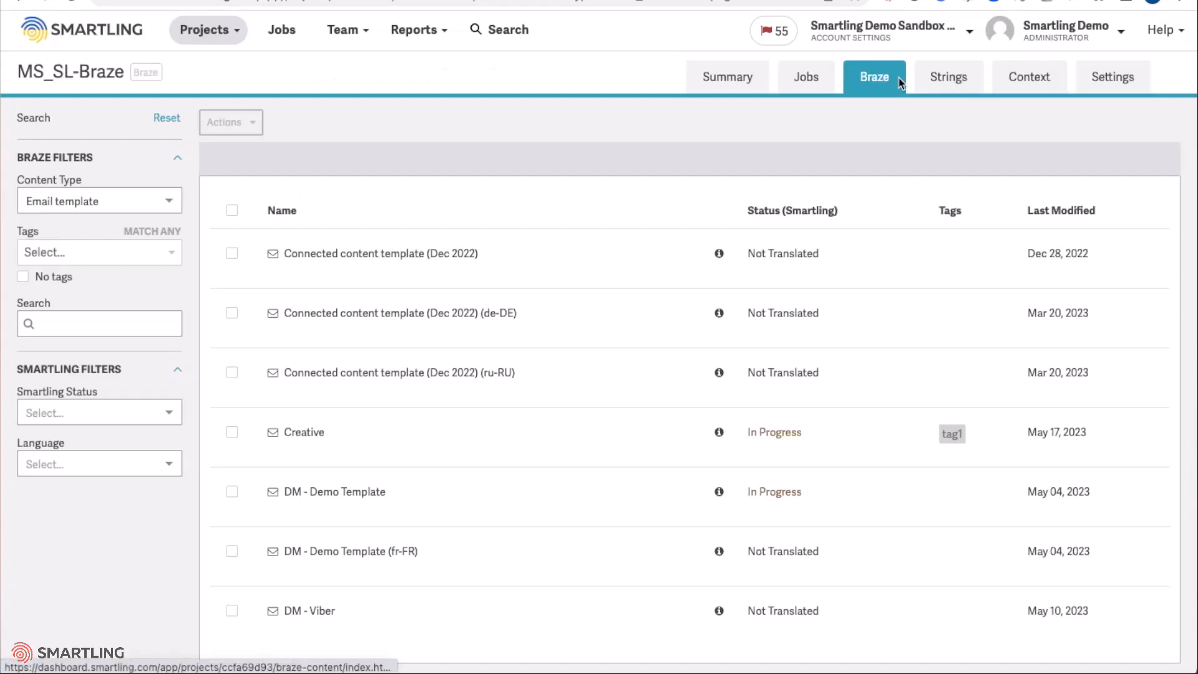
Open the Creative email job from the project's job list and view its workflow steps.
{"action": "left_click", "coordinate": [815, 88]}
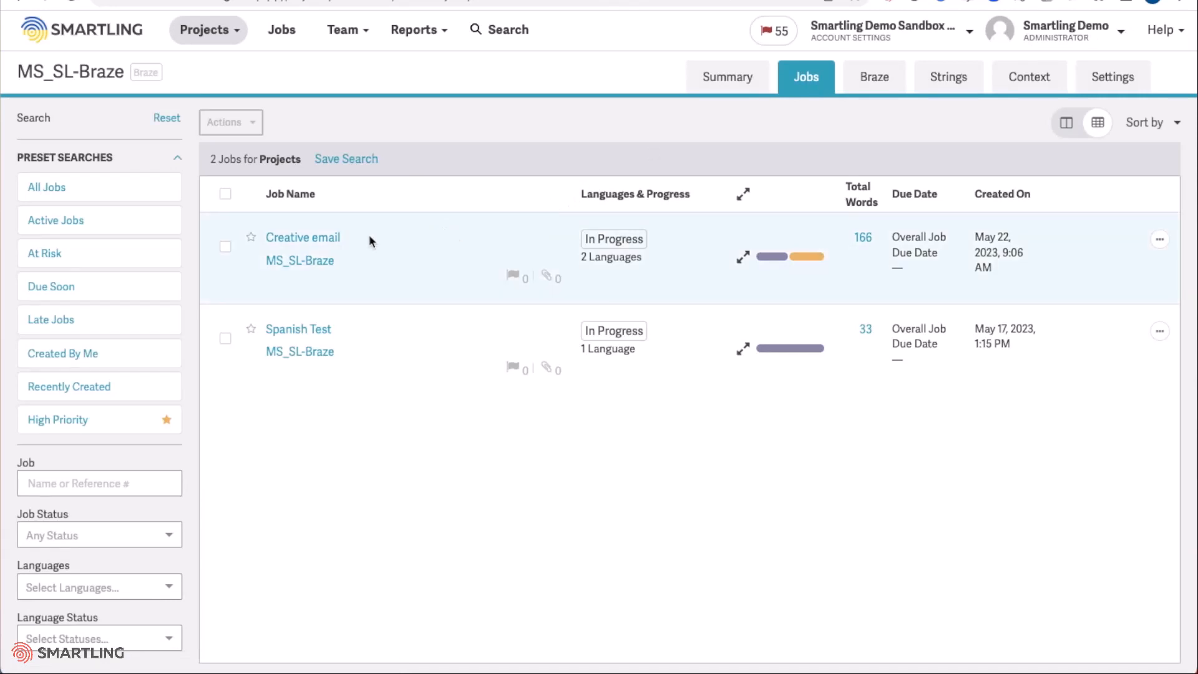
{"action": "left_click", "coordinate": [330, 237]}
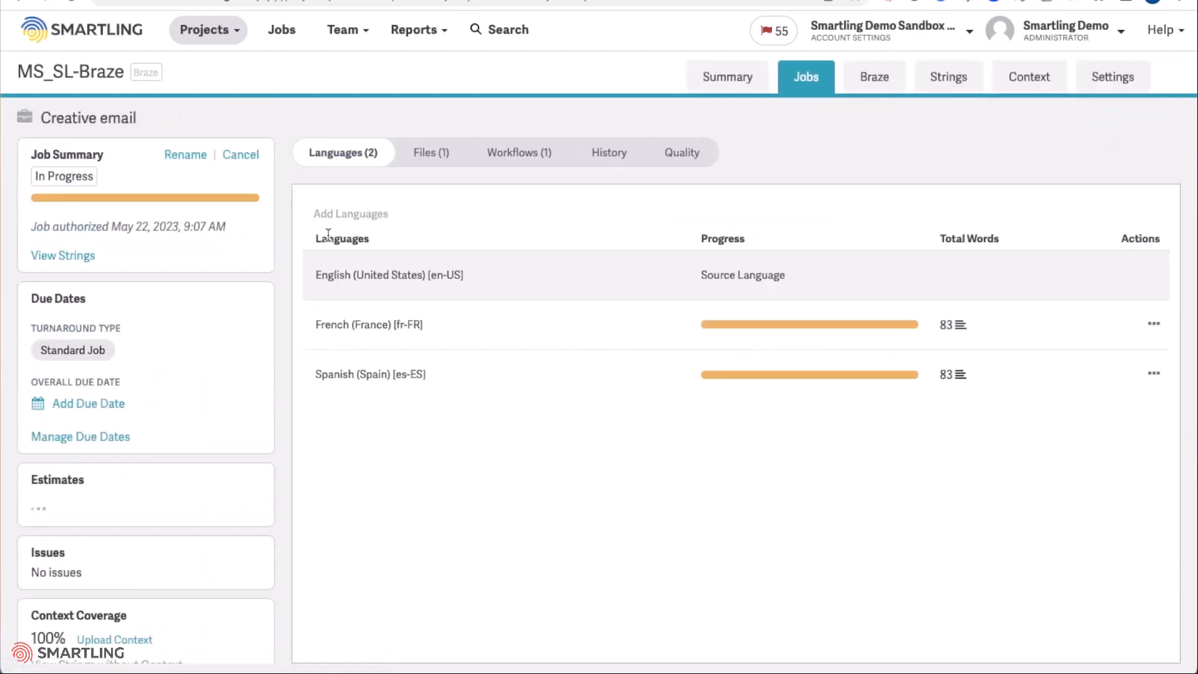
{"action": "left_click", "coordinate": [515, 157]}
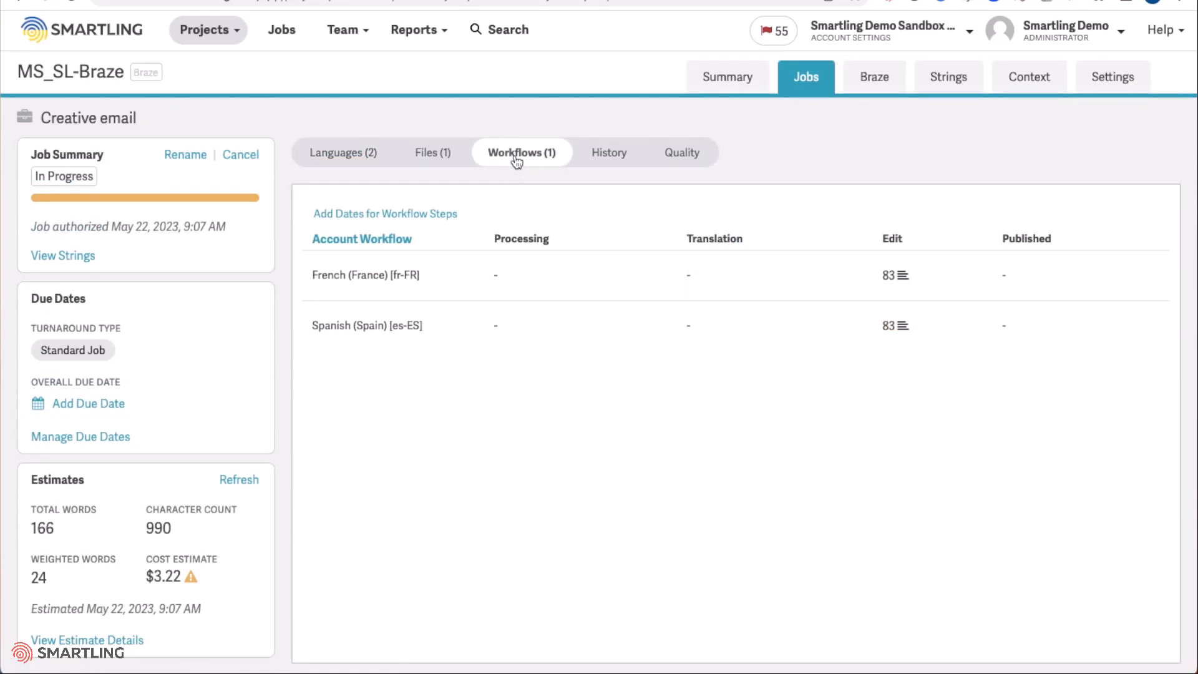
Open the French (France) strings in the Edit workflow step and launch the translation editor from the Logo string.
{"action": "left_click", "coordinate": [904, 277]}
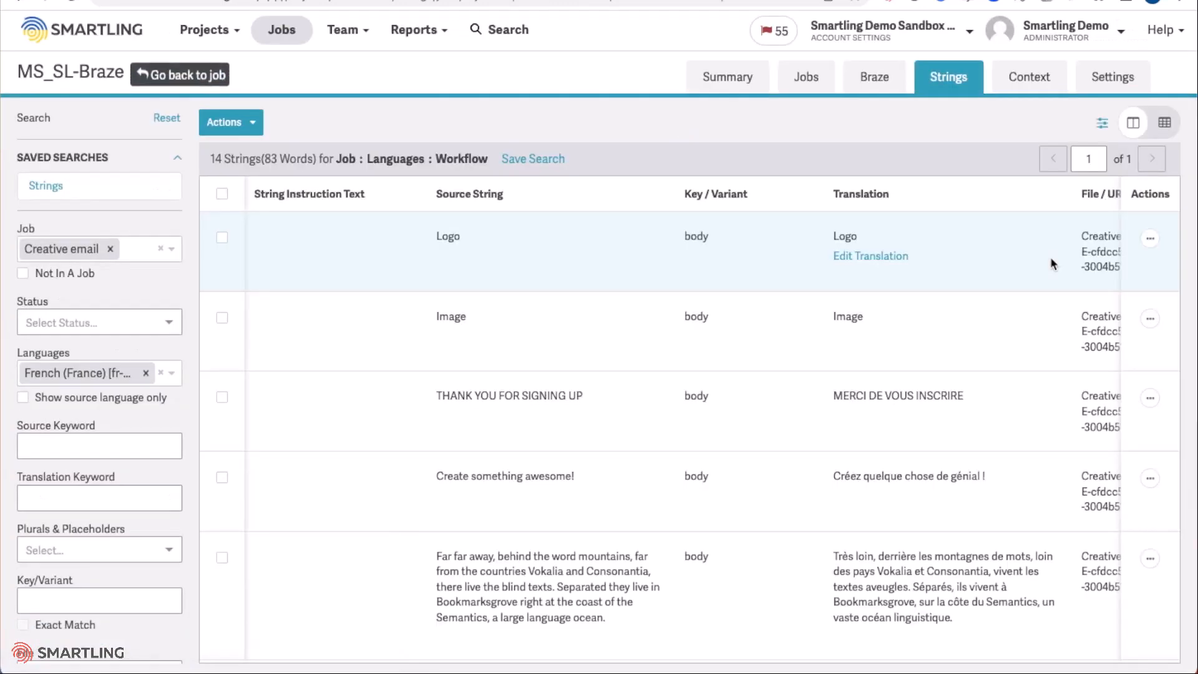
{"action": "left_click", "coordinate": [1151, 240]}
{"action": "left_click", "coordinate": [1039, 341]}
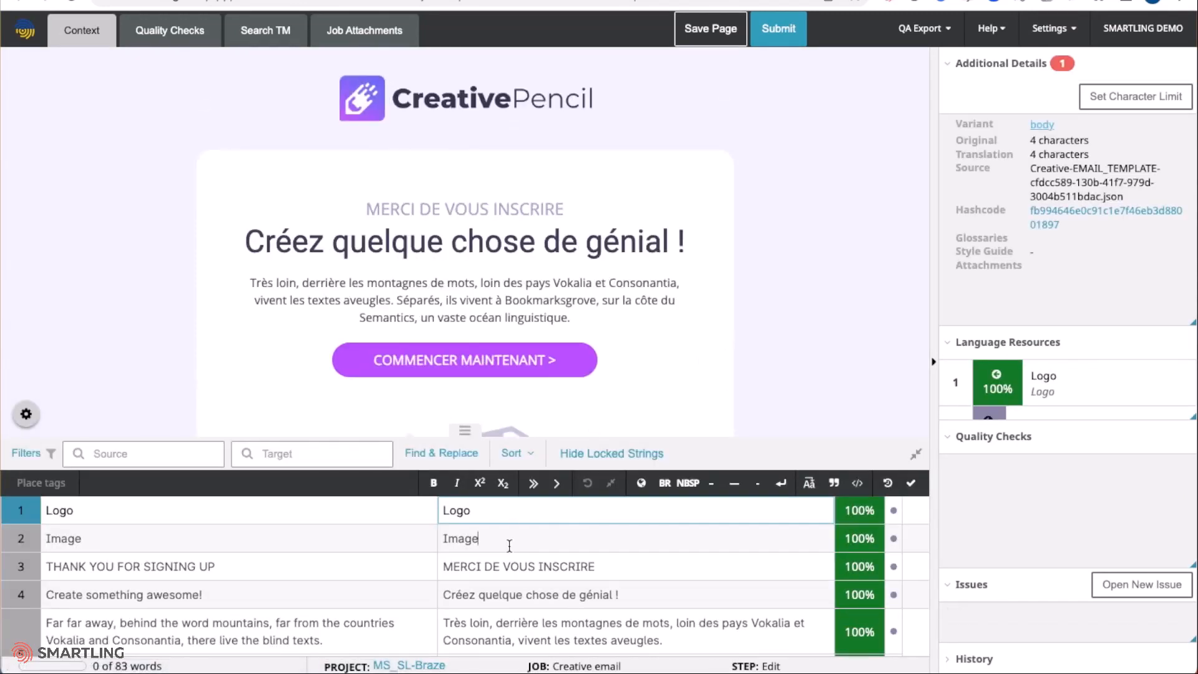
Review the French translations of "Image", "THANK YOU FOR SIGNING UP" and "Create something awesome!" in the email's visual context.
{"action": "left_click", "coordinate": [508, 542]}
{"action": "left_click", "coordinate": [520, 565]}
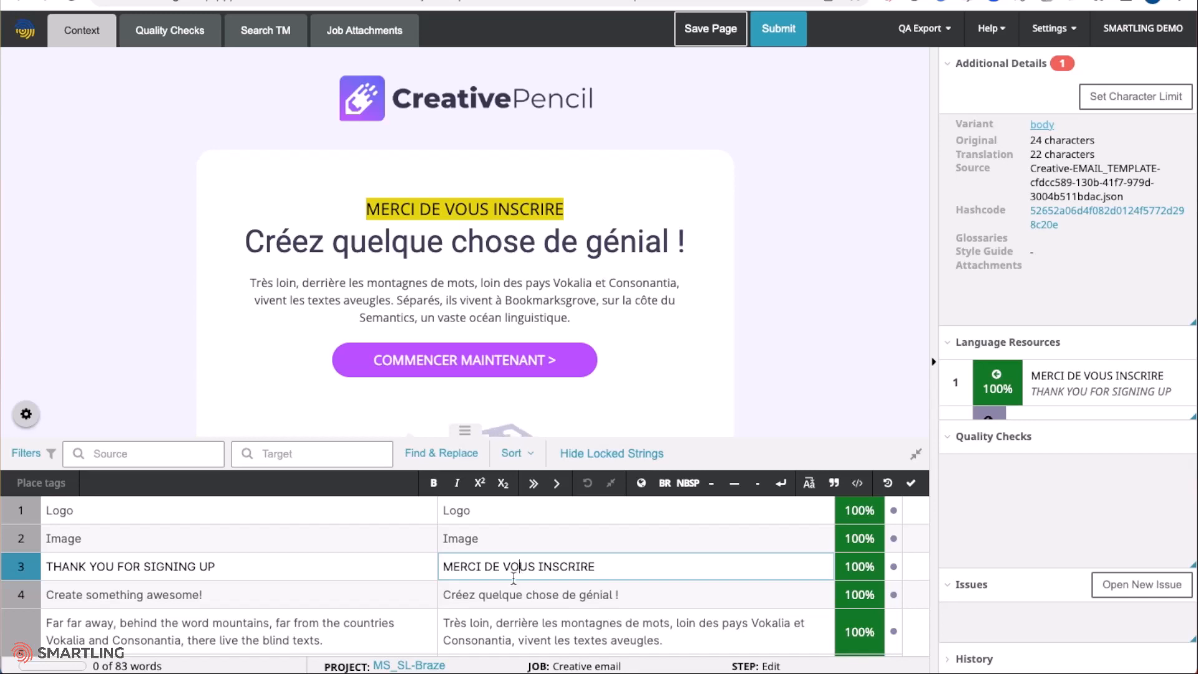
{"action": "left_click", "coordinate": [512, 599]}
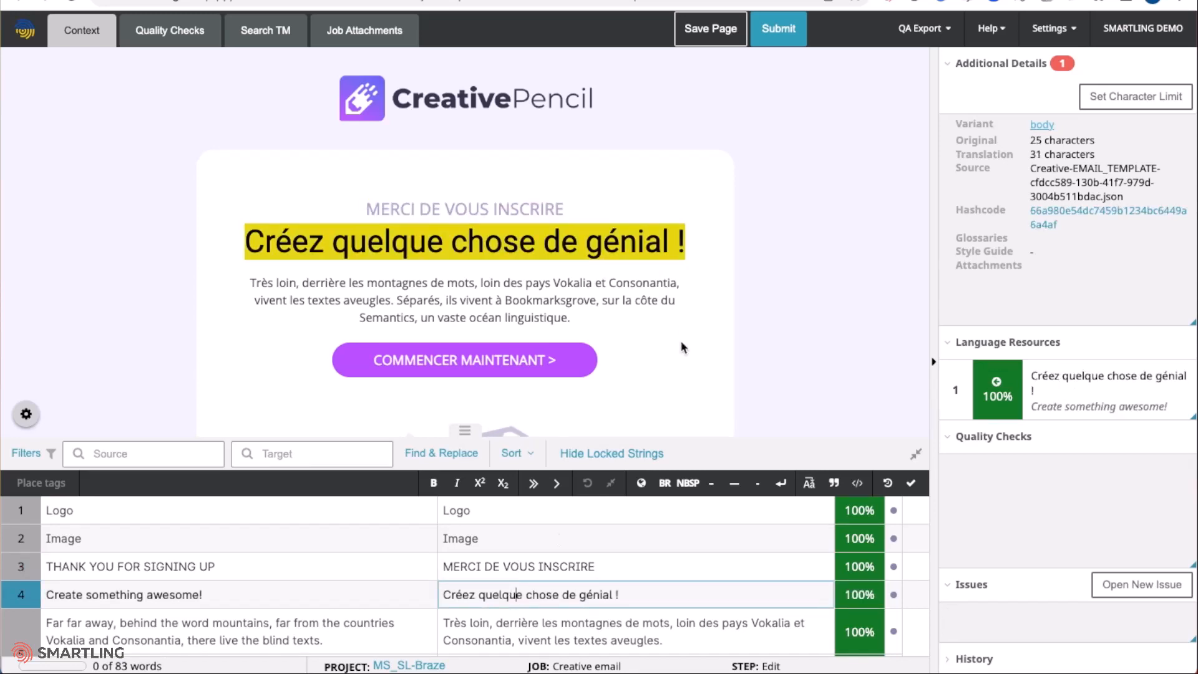
Remove the space before the exclamation mark in the French heading so it reads "Créez quelque chose de génial!".
{"action": "scroll", "coordinate": [683, 339], "scroll_direction": "down", "scroll_amount": 1}
{"action": "scroll", "coordinate": [682, 339], "scroll_direction": "down", "scroll_amount": 2}
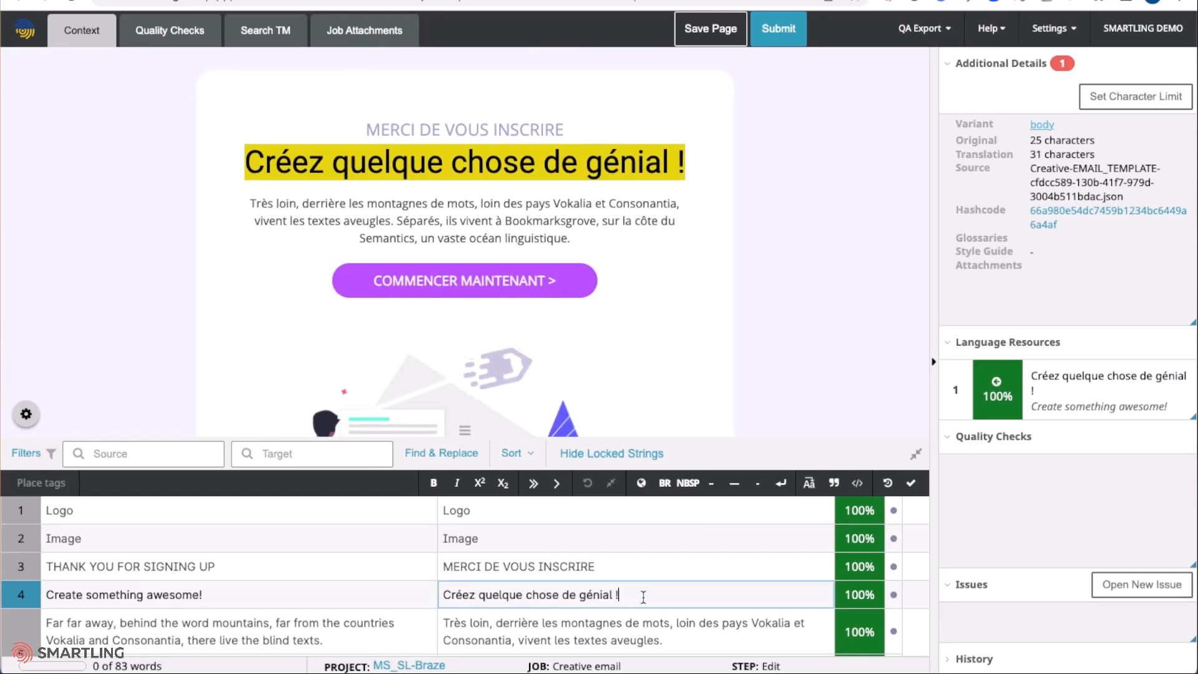
{"action": "key", "text": "BackSpace"}
{"action": "key", "text": "BackSpace"}
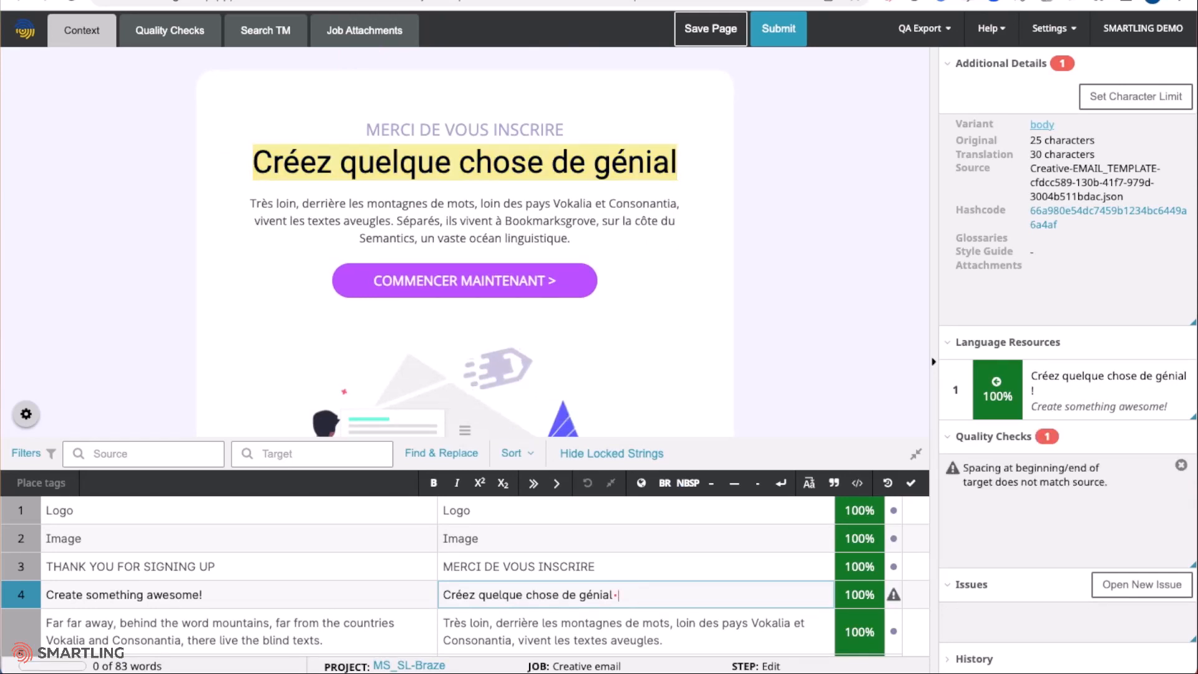
{"action": "type", "text": "!"}
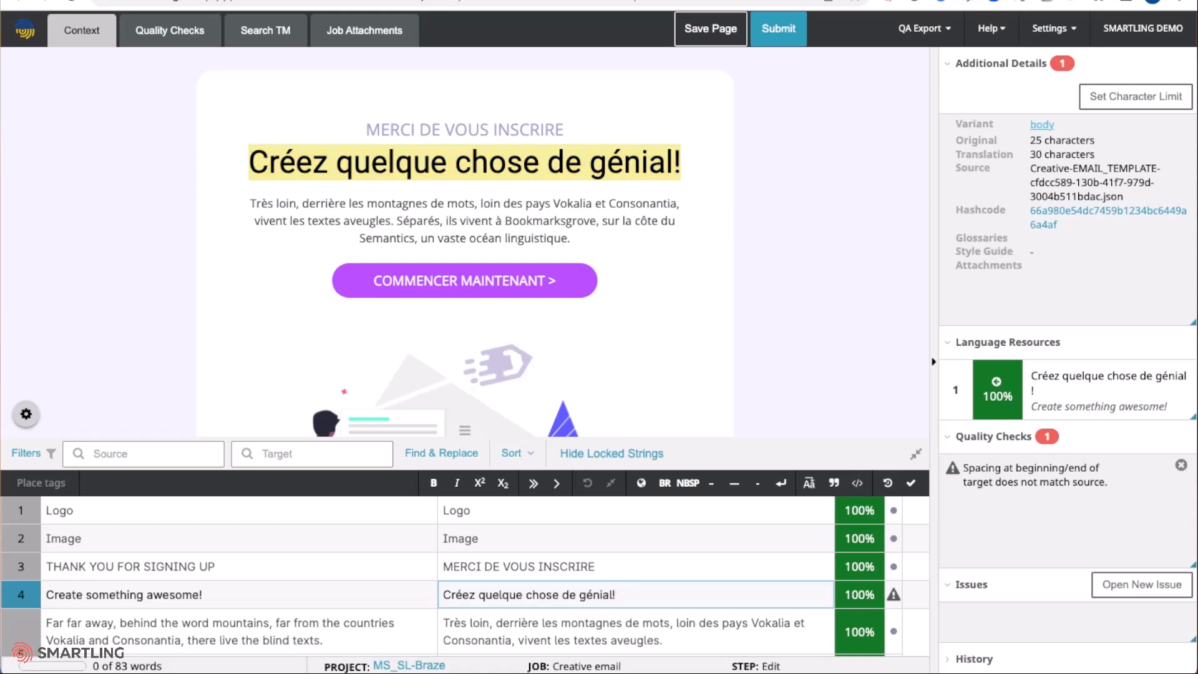
{"action": "left_click", "coordinate": [644, 622]}
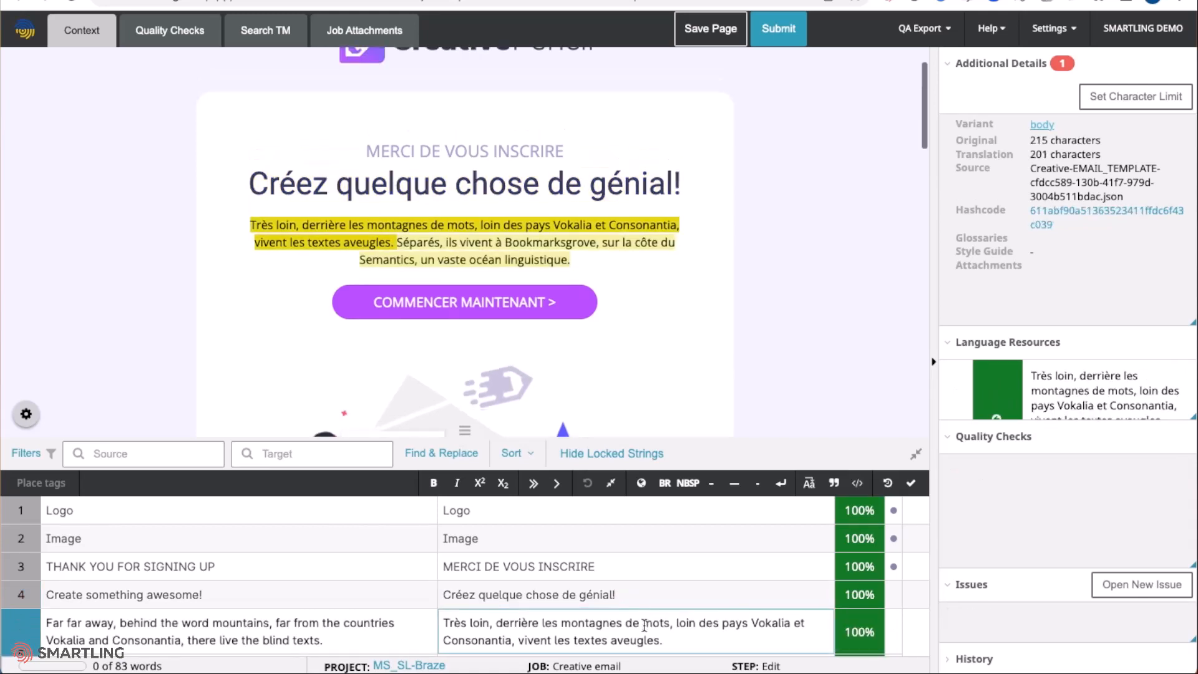
Review the French translations of "START NOW", "I'm an image" and "CUSTOMIZE >" against the email preview.
{"action": "left_click", "coordinate": [636, 597]}
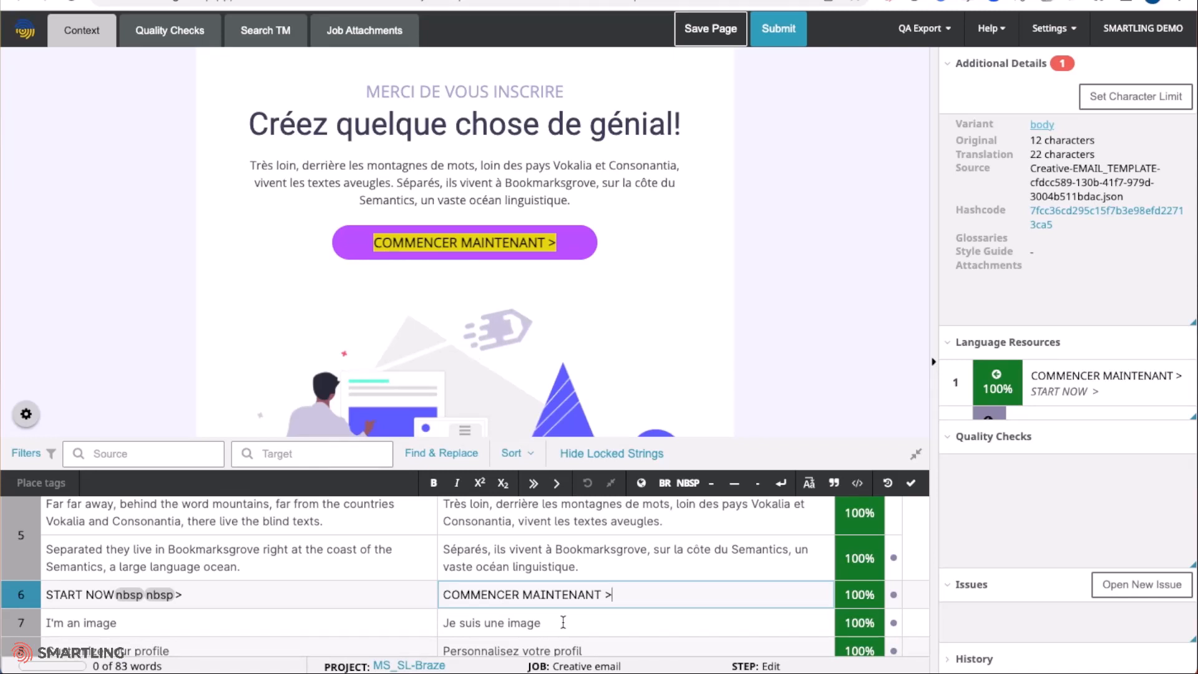
{"action": "left_click", "coordinate": [562, 622]}
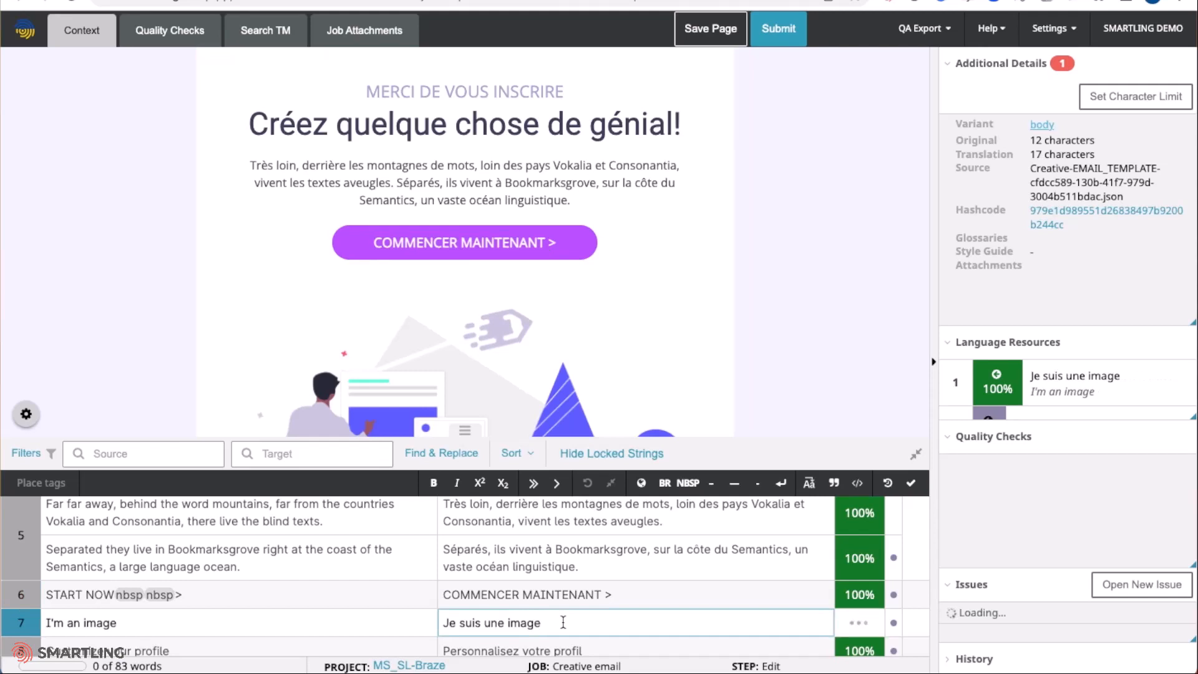
{"action": "scroll", "coordinate": [563, 622], "scroll_direction": "down", "scroll_amount": 2}
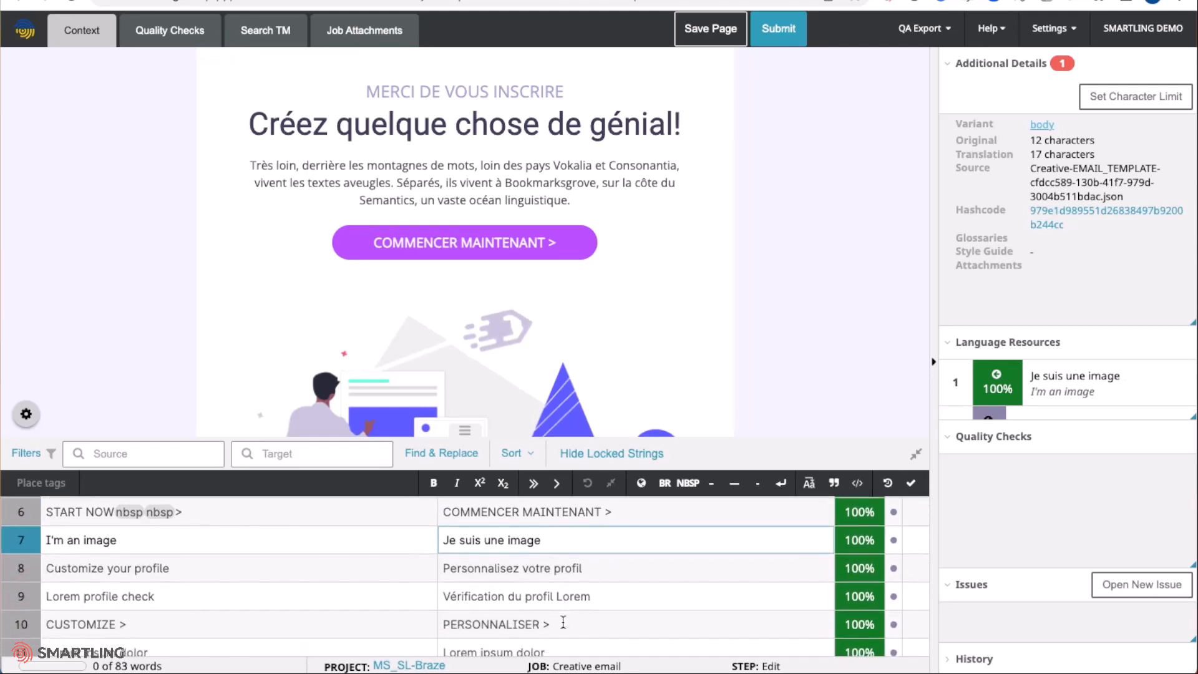
{"action": "left_click", "coordinate": [563, 622]}
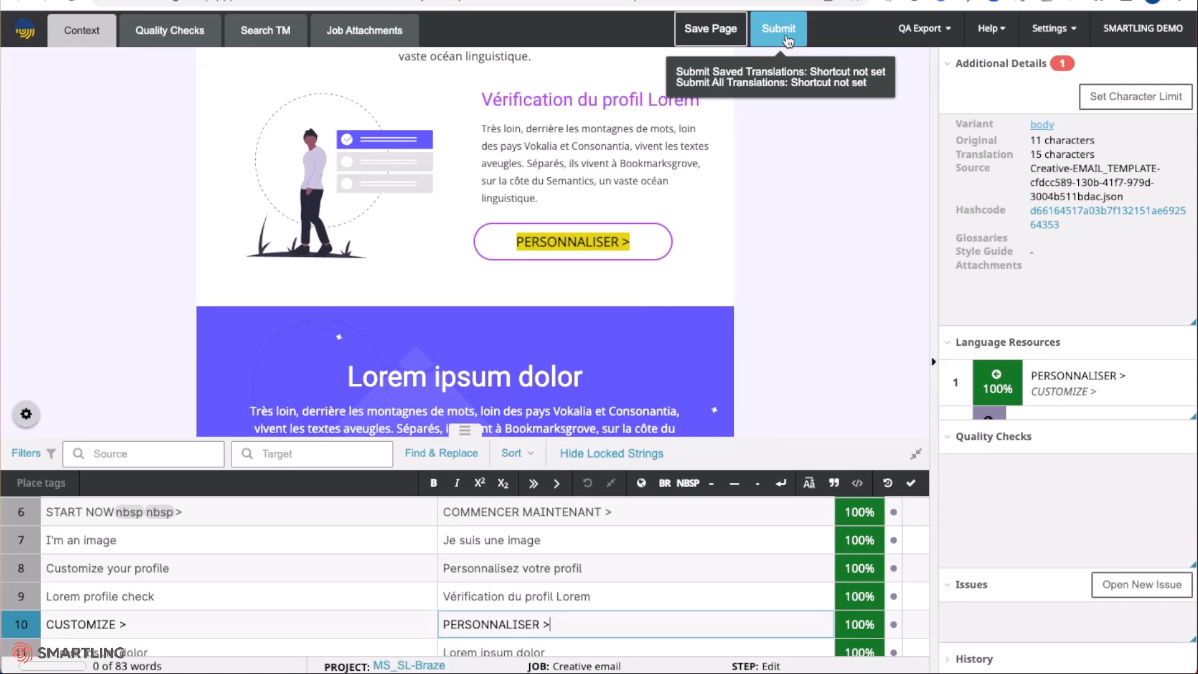
Submit all 14 translated French strings on the page to the next workflow step and dismiss the completion notice.
{"action": "left_click", "coordinate": [787, 39]}
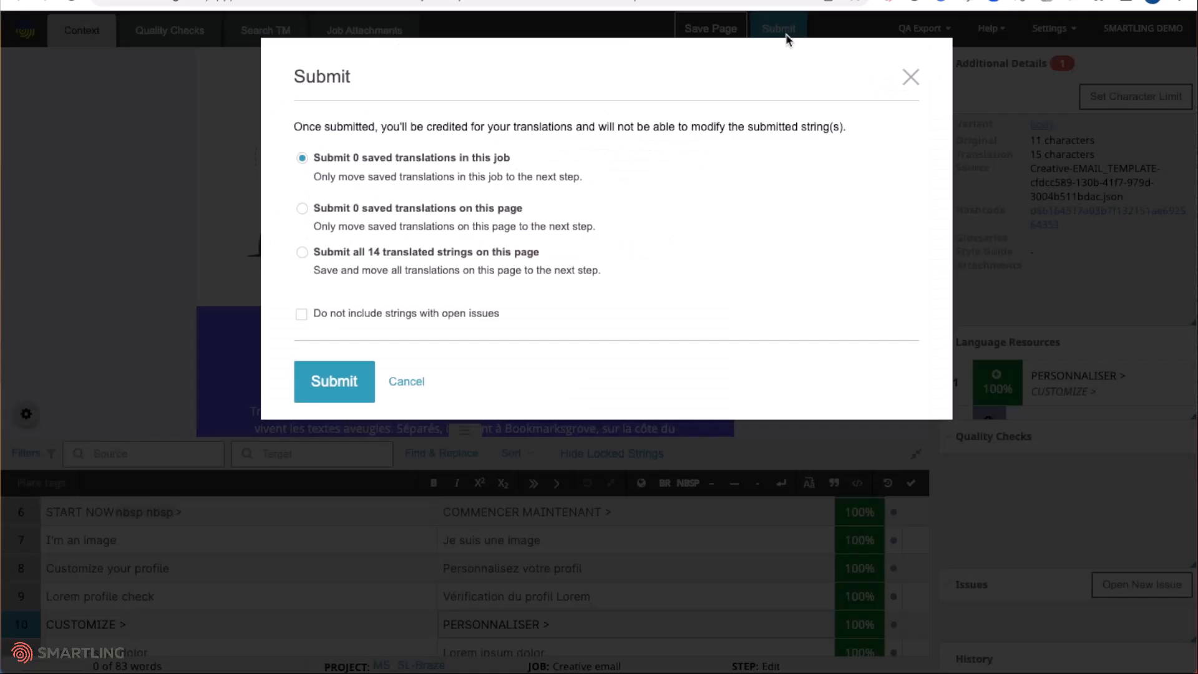
{"action": "left_click", "coordinate": [381, 251]}
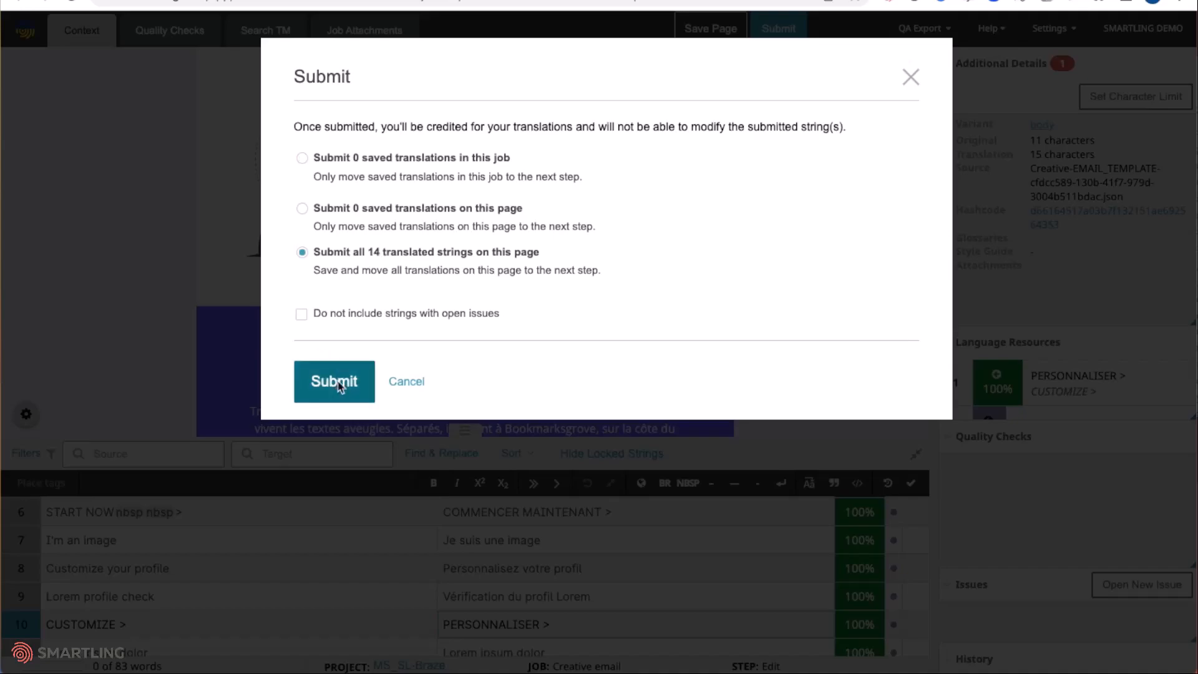
{"action": "left_click", "coordinate": [335, 381]}
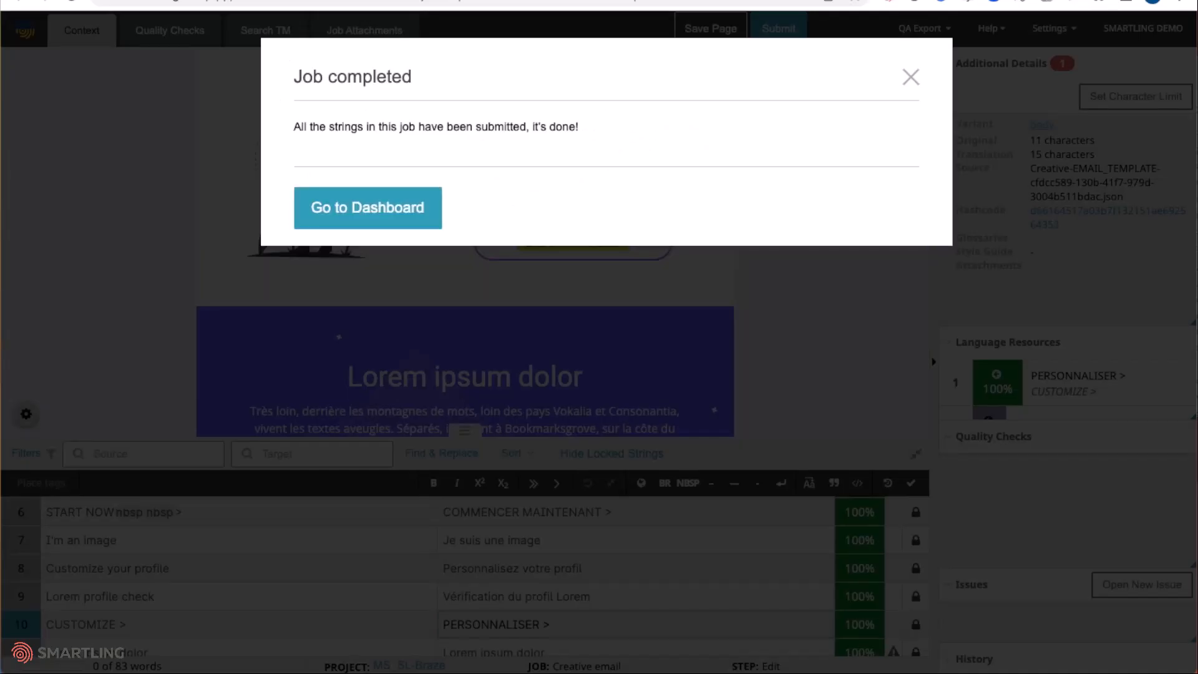
{"action": "left_click", "coordinate": [910, 77]}
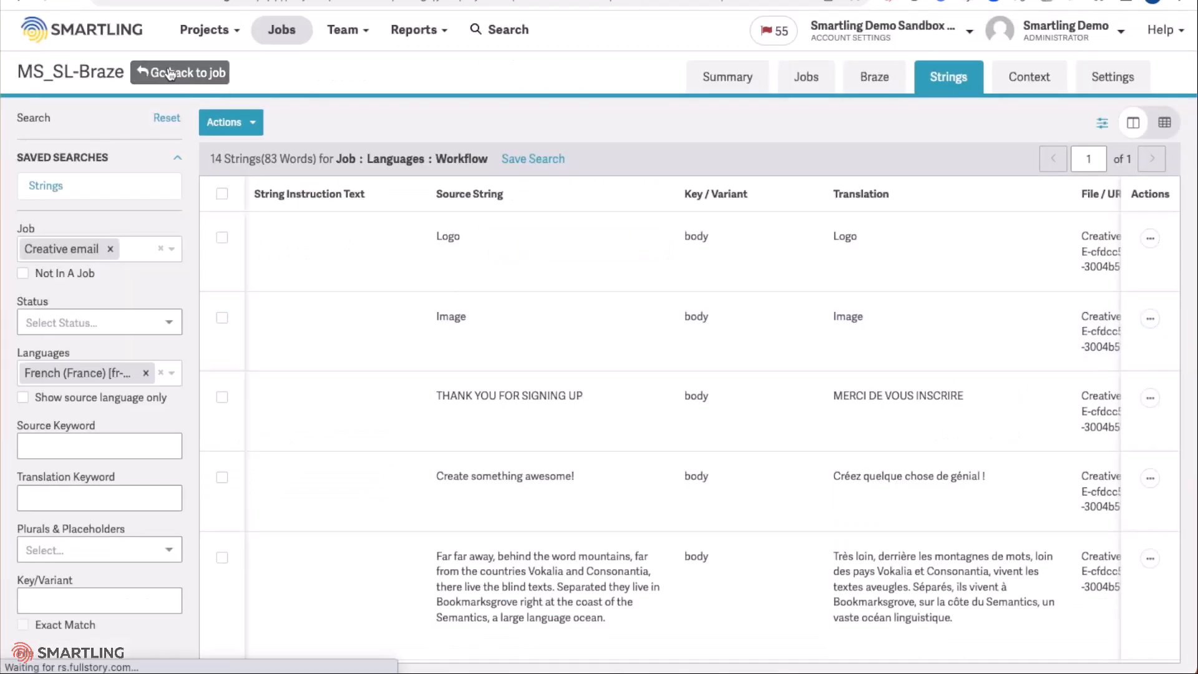
Return to the Creative email job and open its Spanish (Spain) translation for editing in the CAT Tool.
{"action": "left_click", "coordinate": [170, 74]}
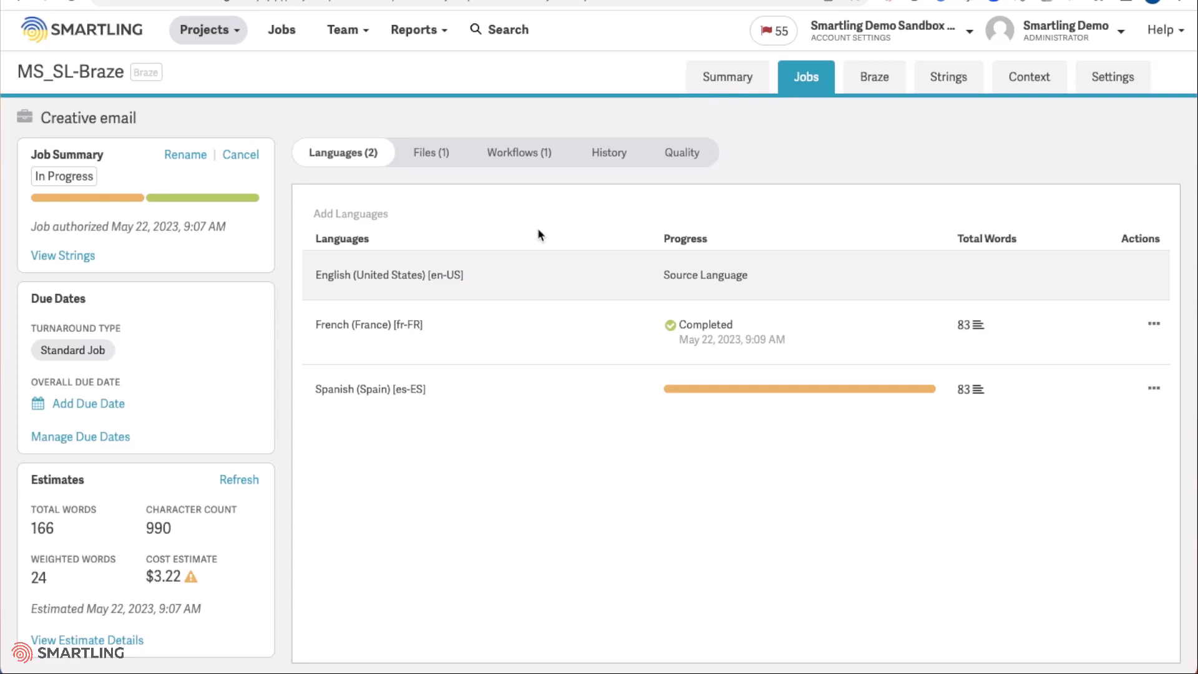
{"action": "left_click", "coordinate": [1154, 389]}
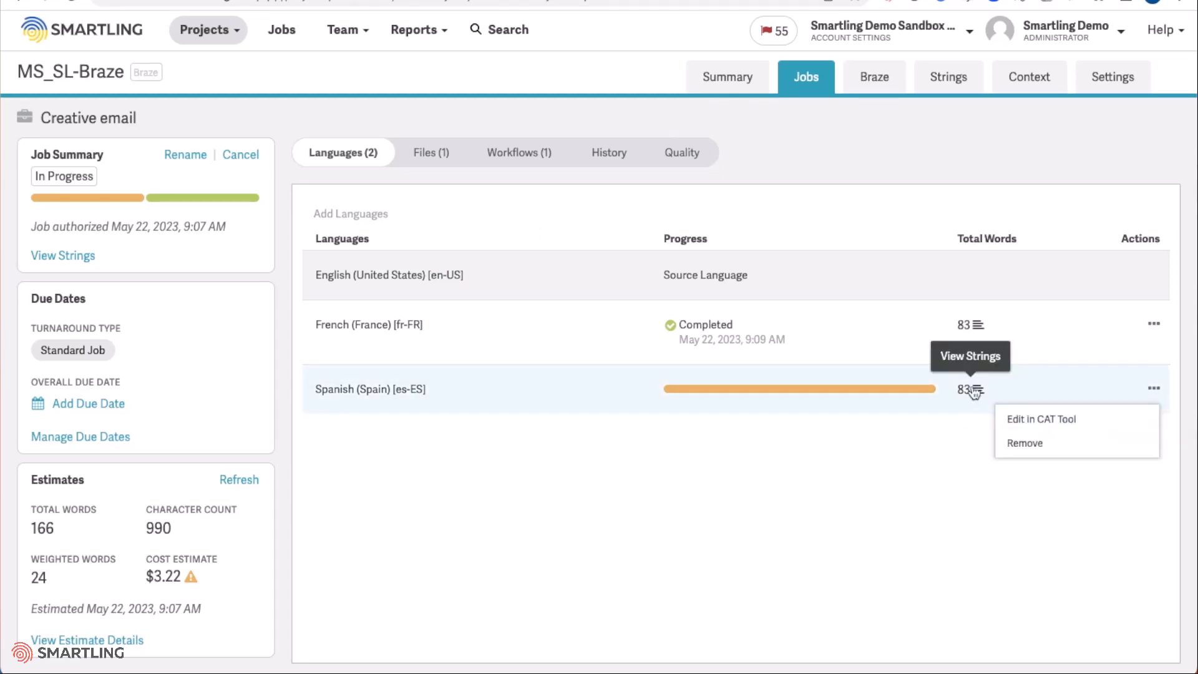
{"action": "left_click", "coordinate": [1007, 416]}
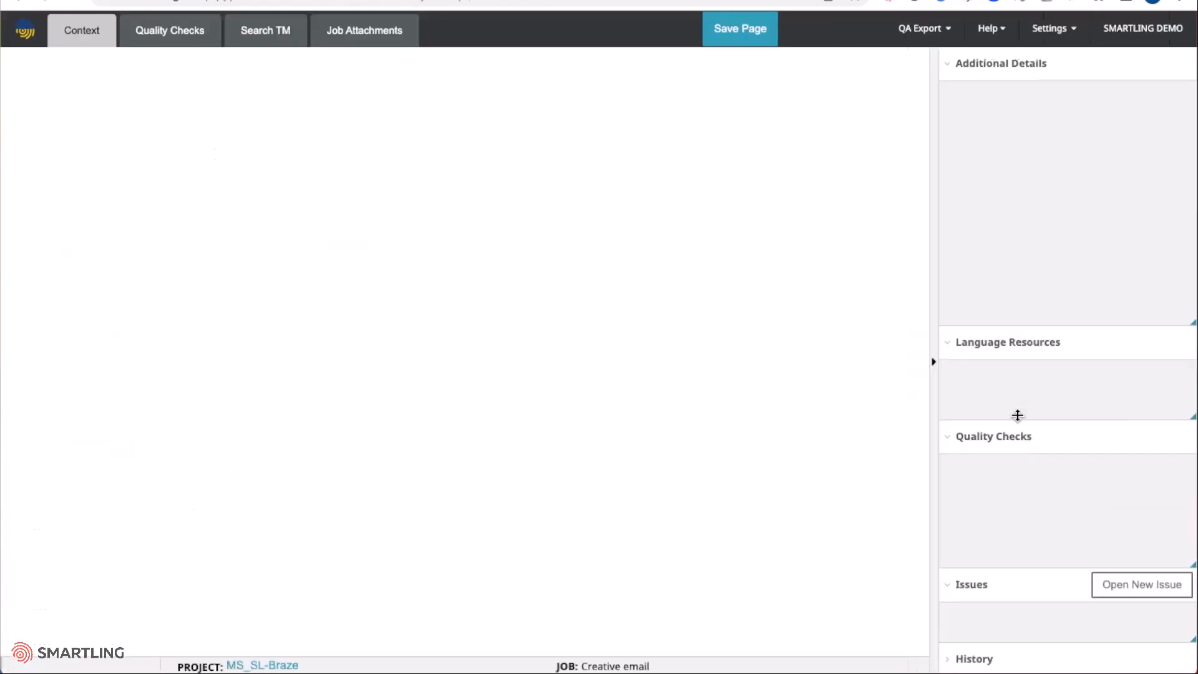